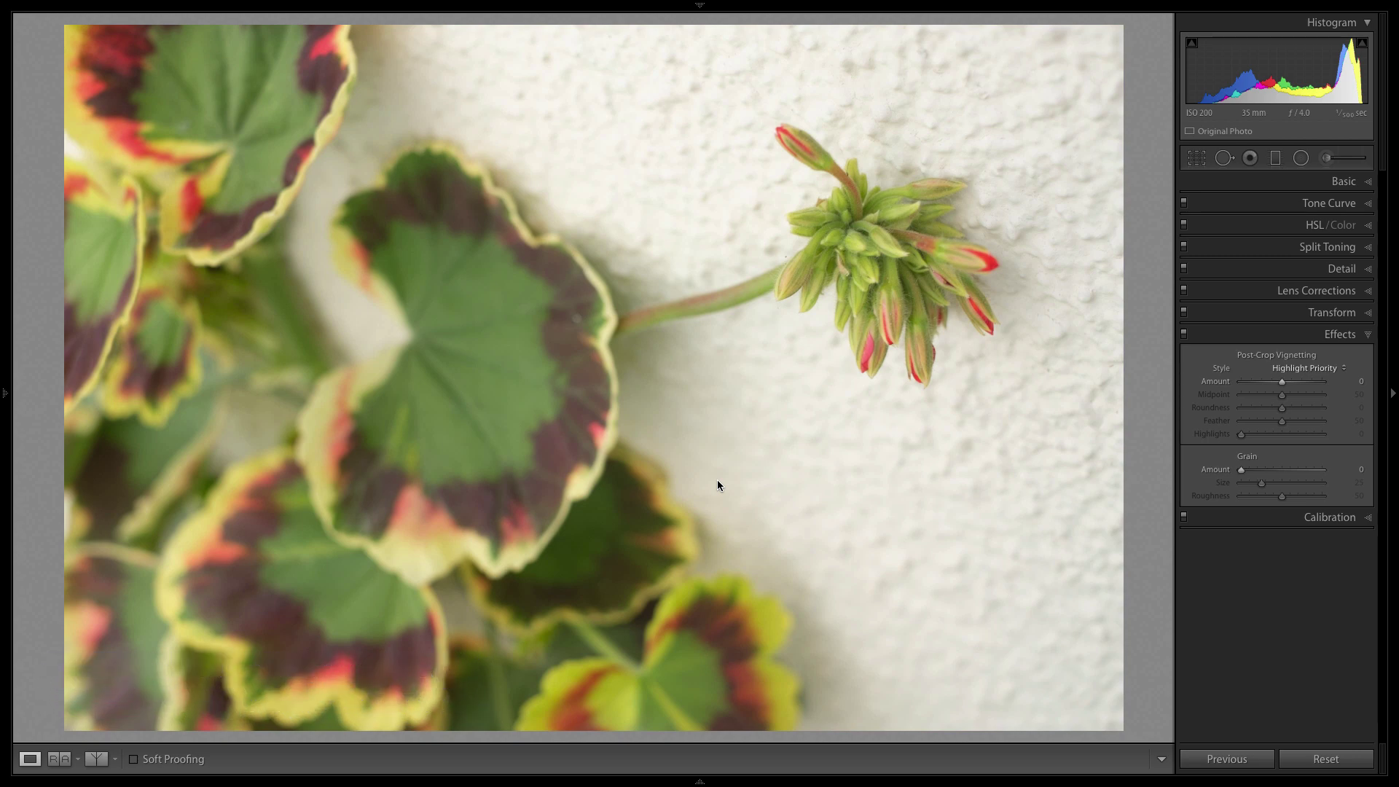
Expand Basic and browse the B&W and User Profiles groups, keeping Camera PROVIA/Standard.
{"action": "left_click", "coordinate": [1356, 182]}
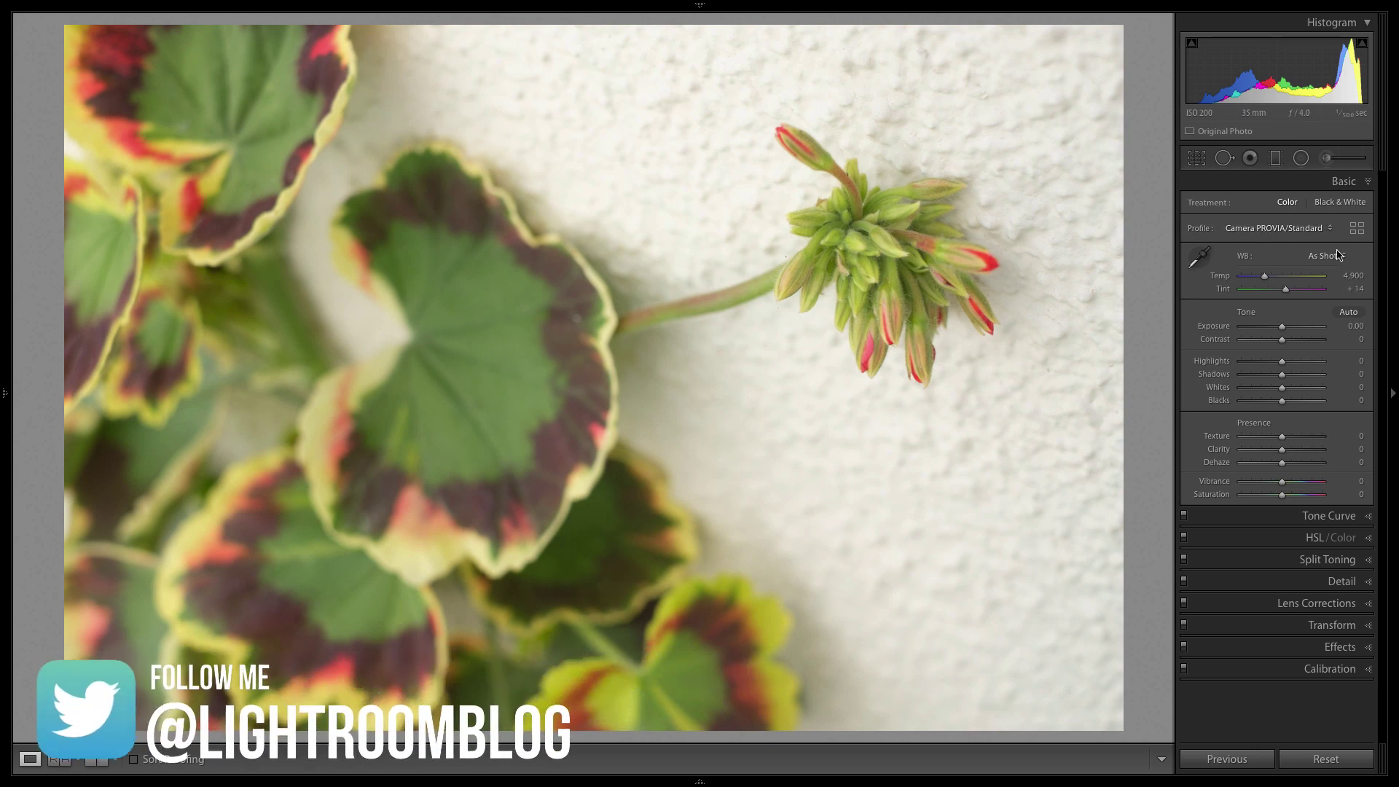
{"action": "left_click", "coordinate": [1355, 231]}
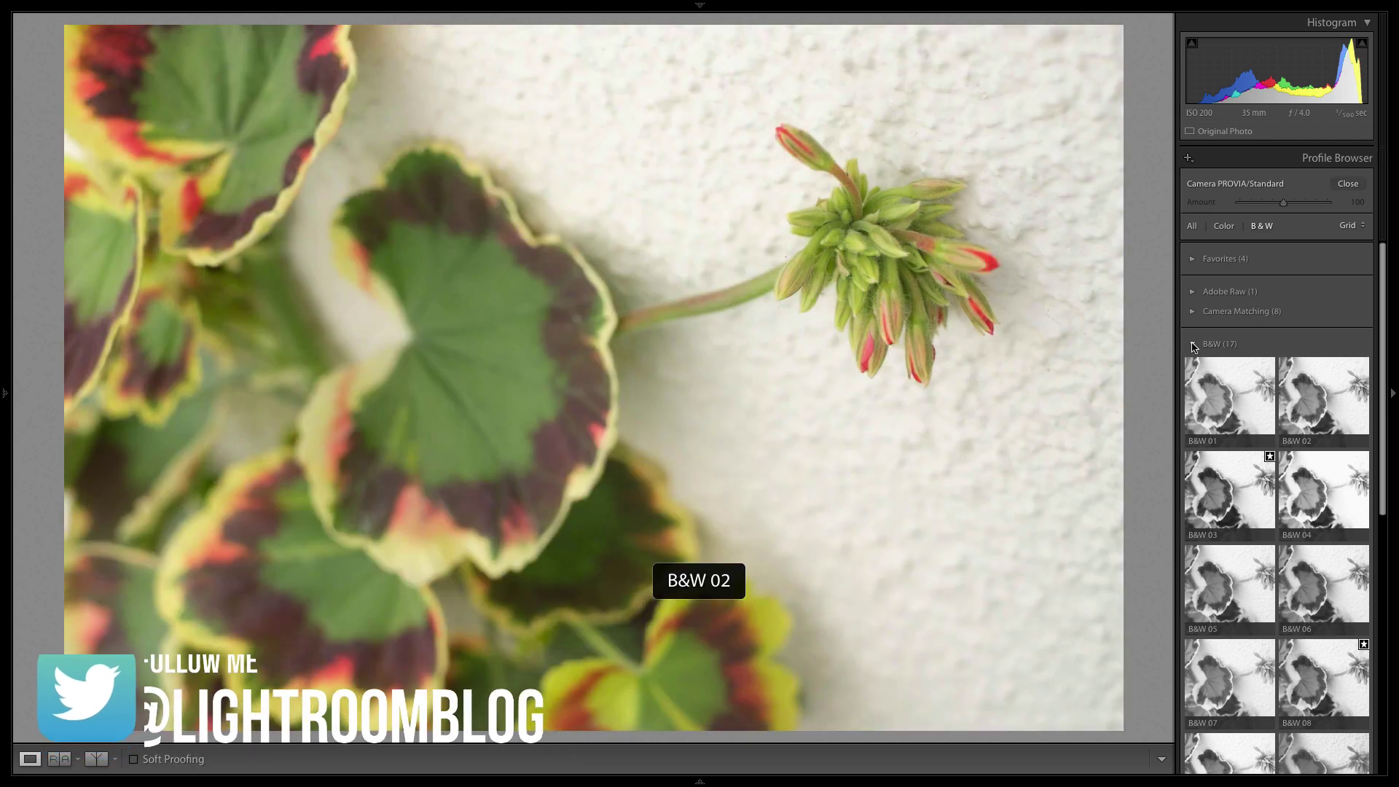
{"action": "left_click", "coordinate": [1194, 344]}
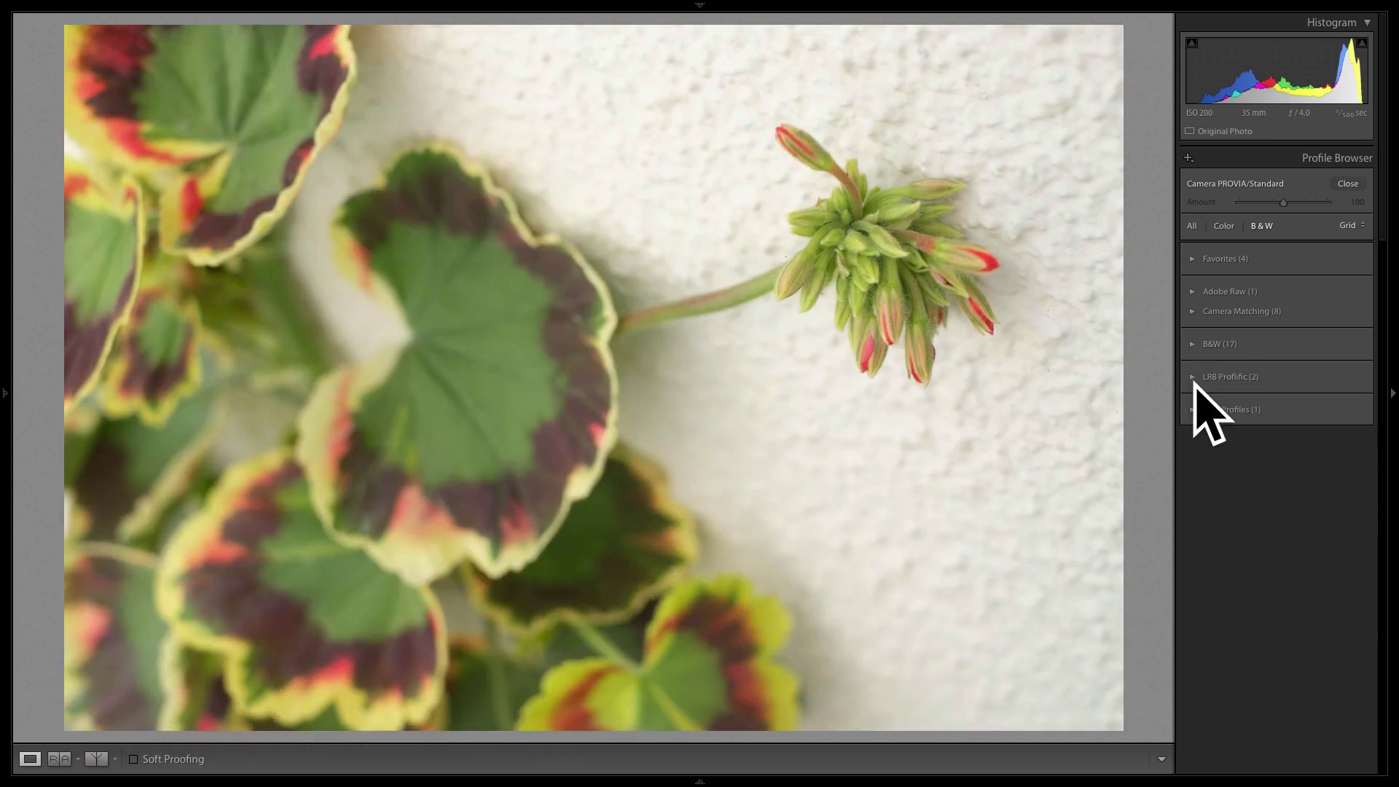
{"action": "left_click", "coordinate": [1192, 410]}
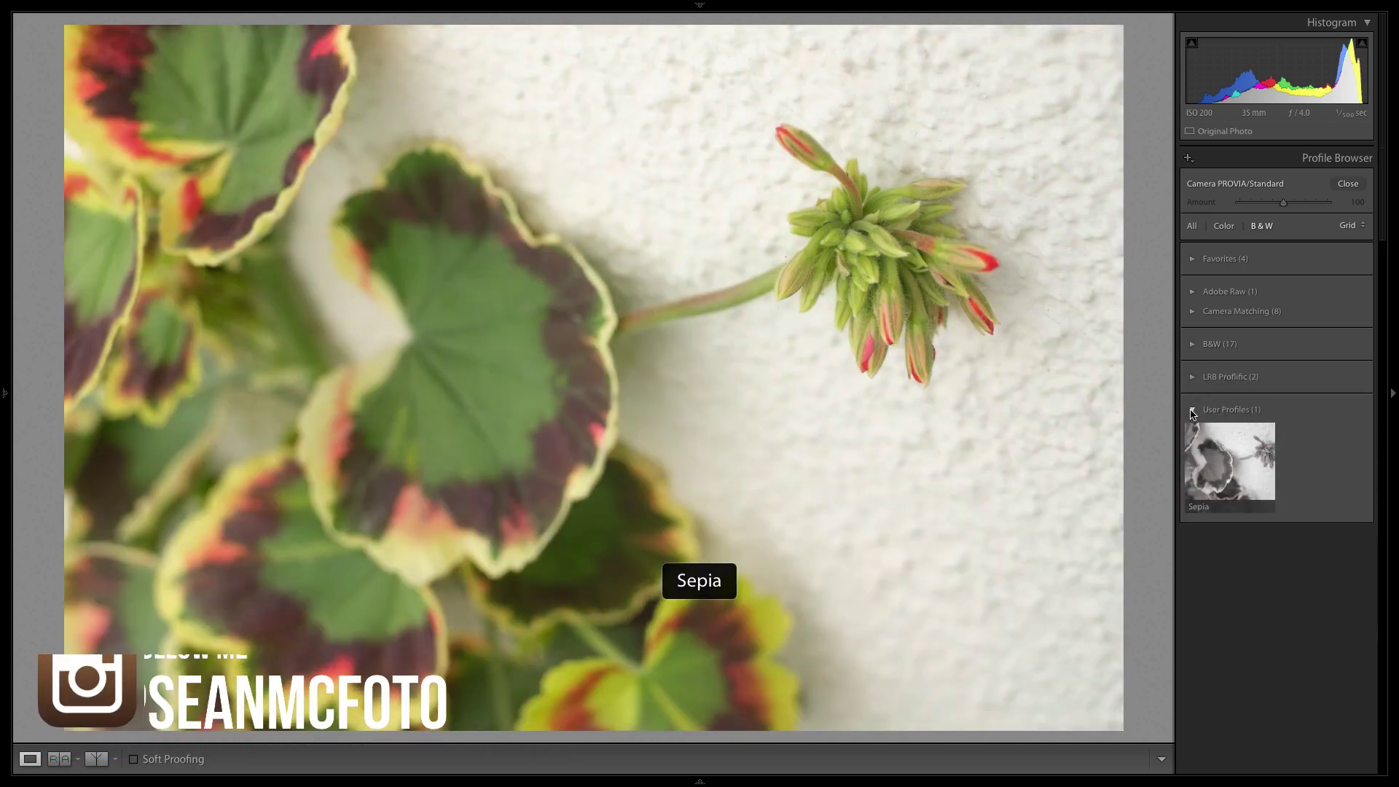
{"action": "left_click", "coordinate": [1192, 410]}
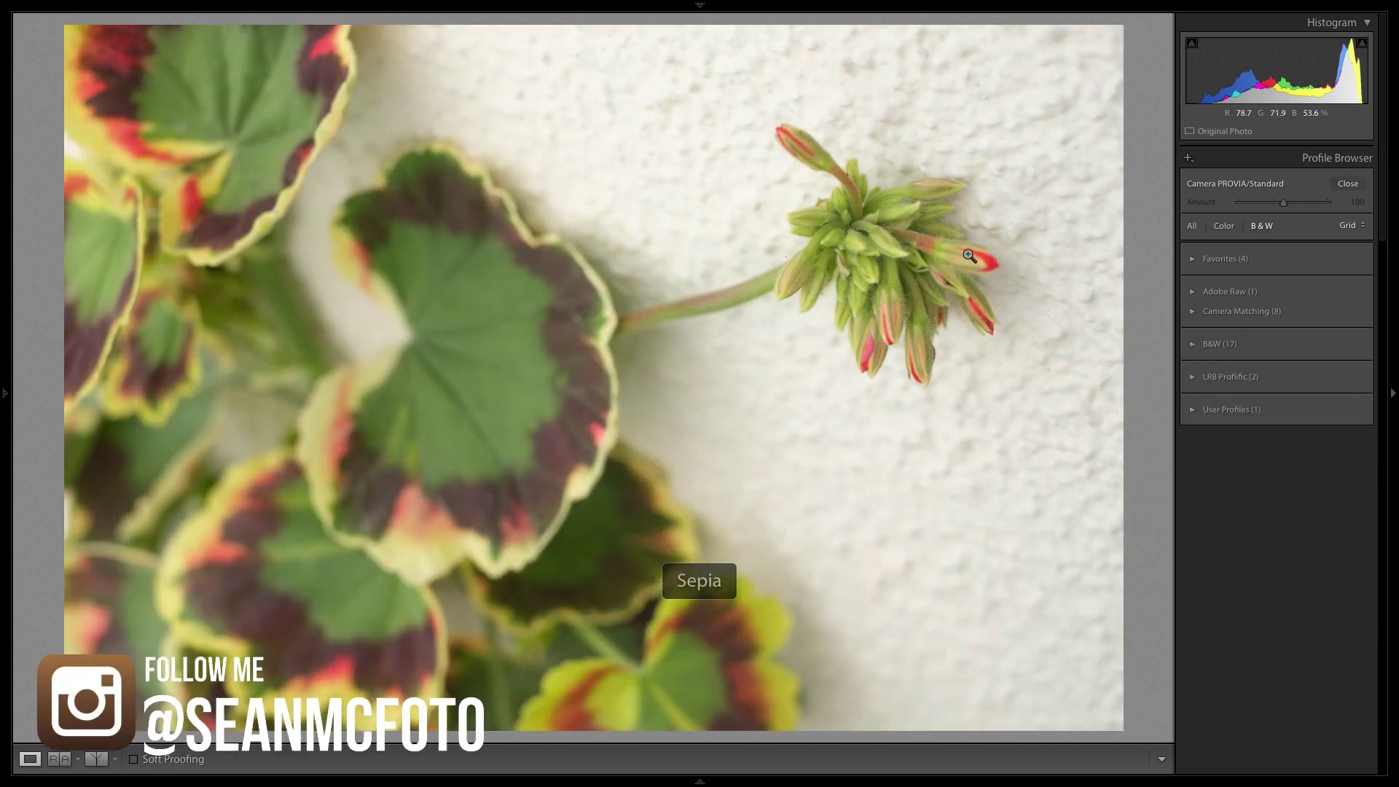
Set Highlights −100, Shadows +76, Exposure +0.10, Blacks −40, Contrast +25, and sharpening Masking 13.
{"action": "left_click", "coordinate": [1346, 185]}
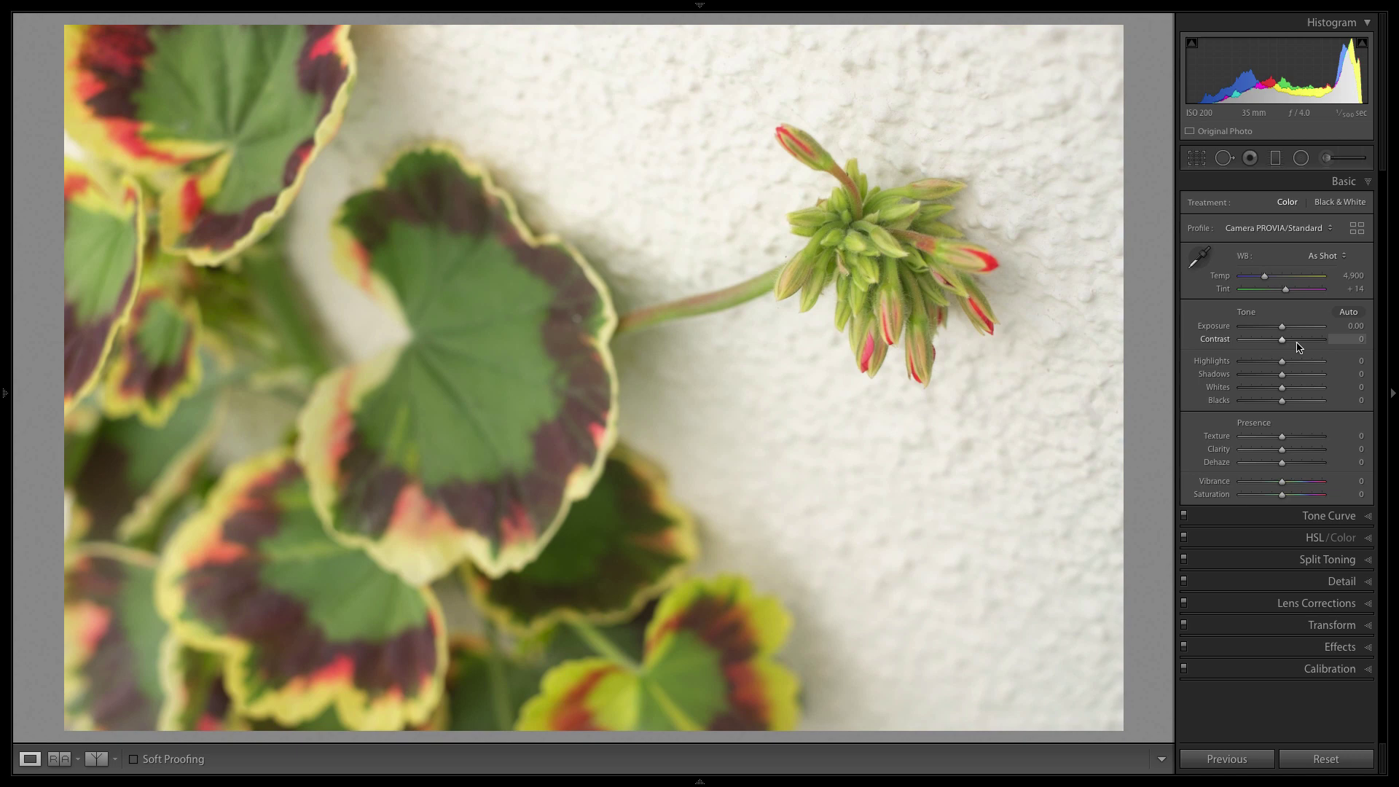
{"action": "left_click_drag", "start_coordinate": [1282, 362], "coordinate": [1313, 379]}
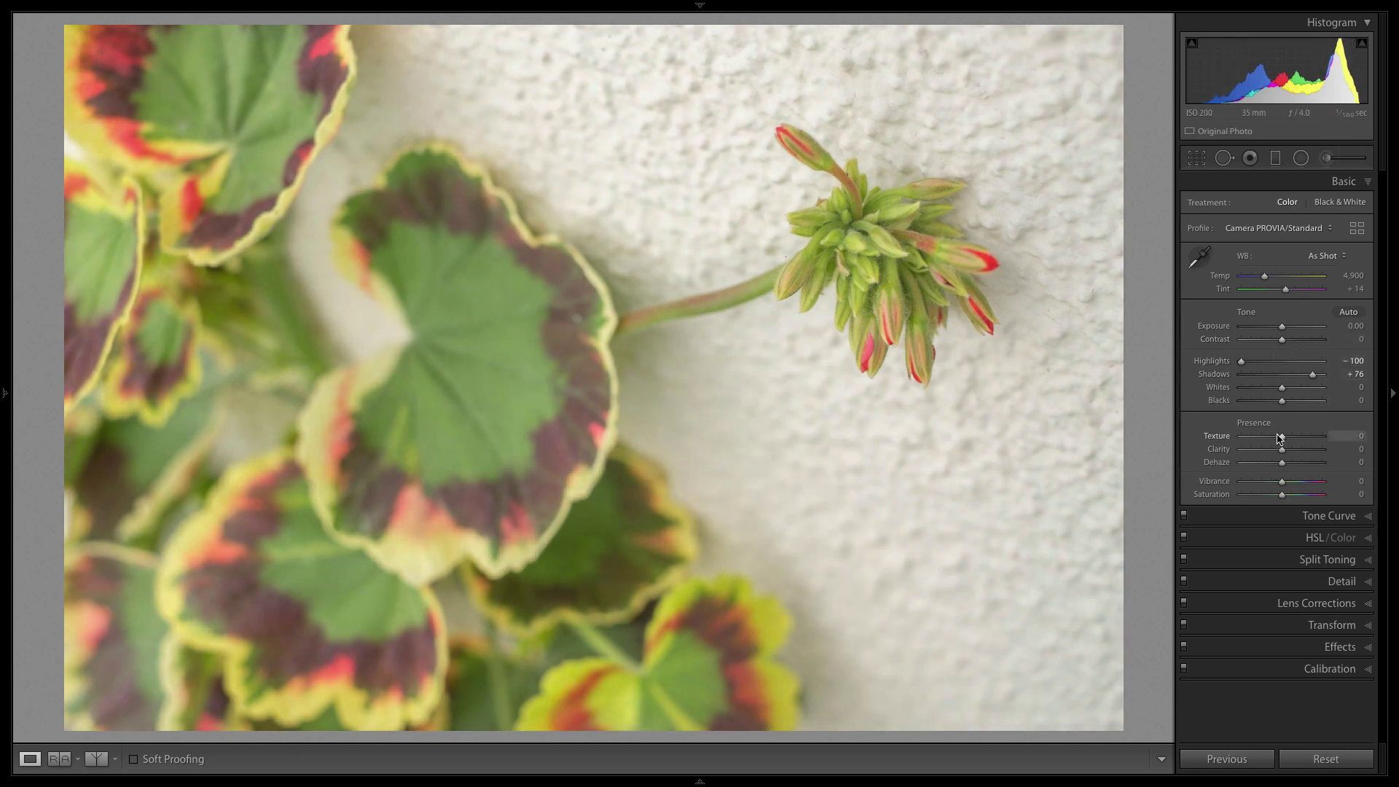
{"action": "left_click_drag", "start_coordinate": [1282, 436], "coordinate": [1293, 495]}
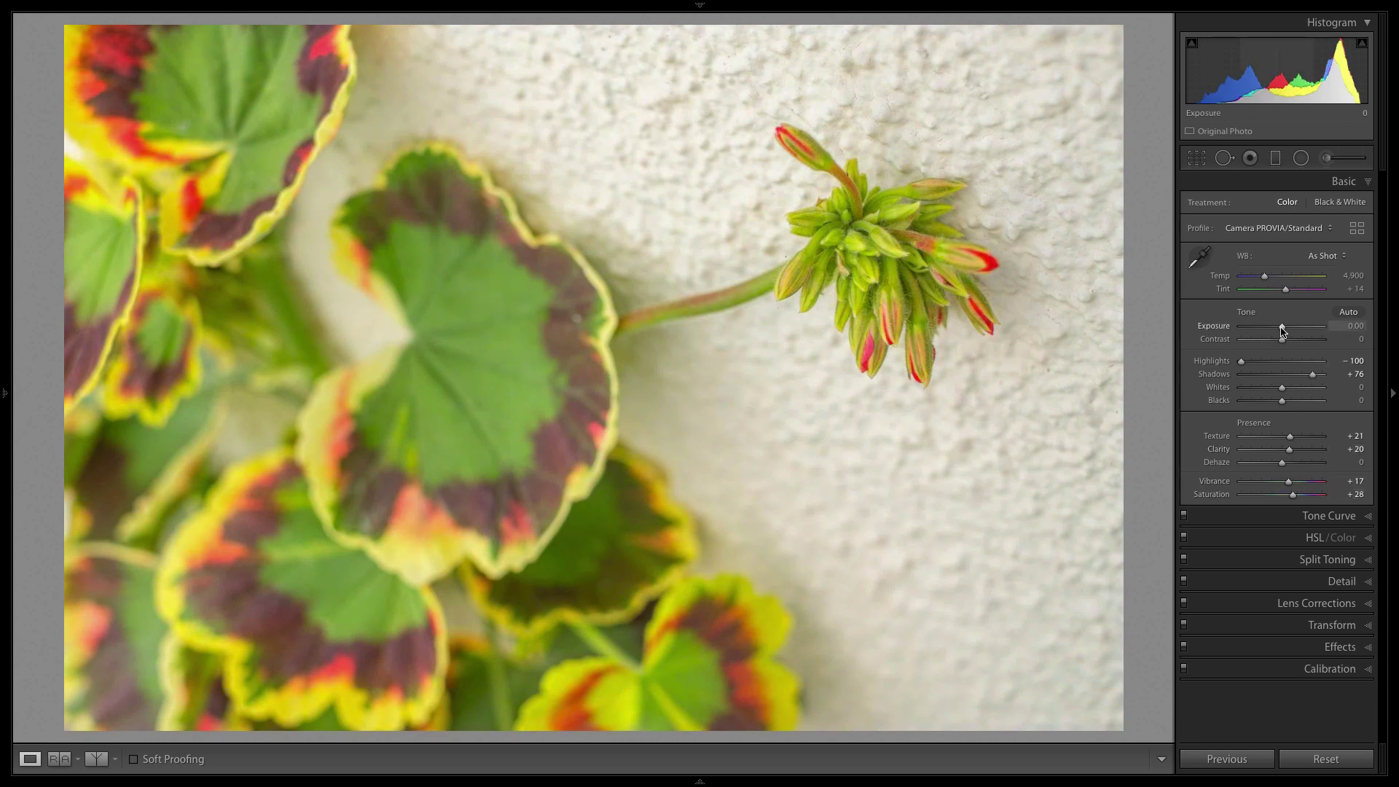
{"action": "left_click_drag", "start_coordinate": [1284, 332], "coordinate": [1285, 332]}
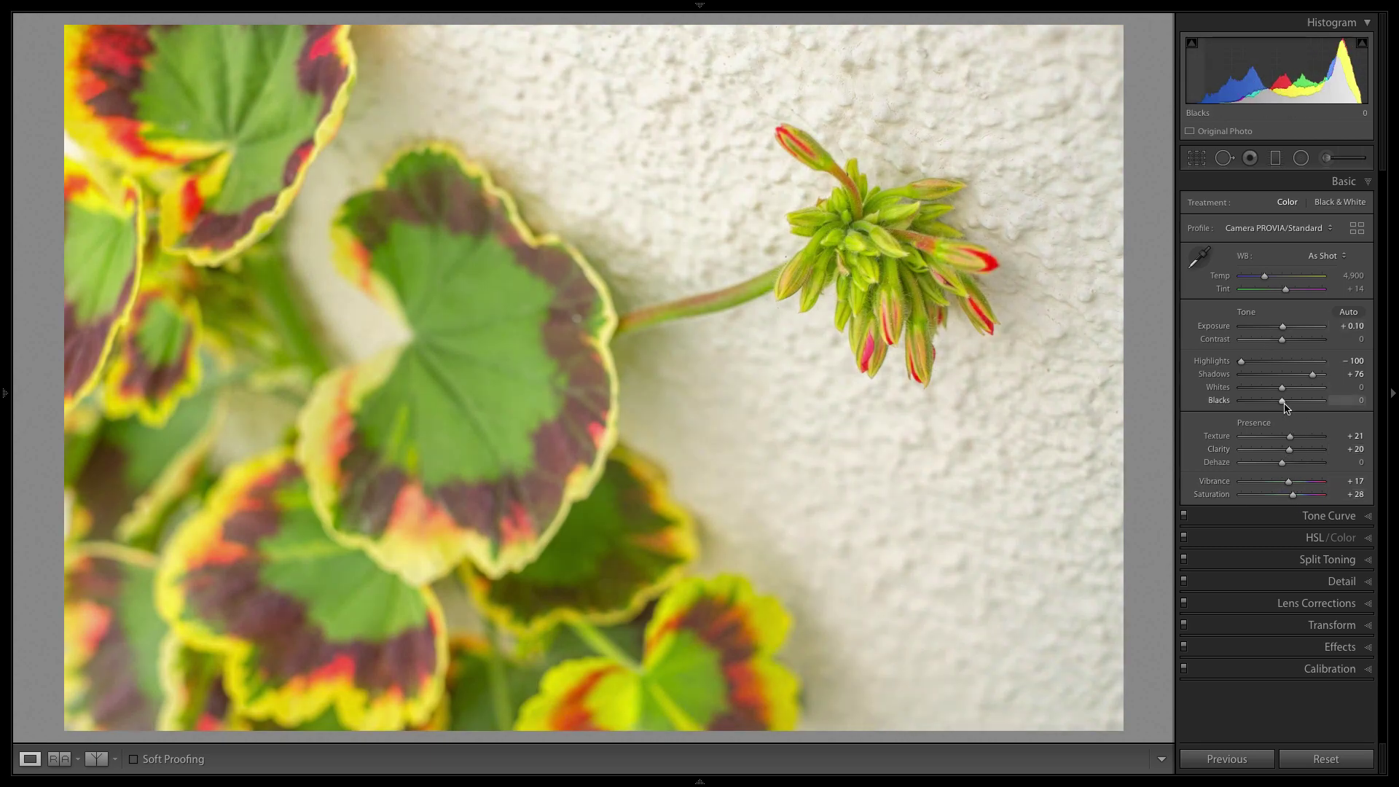
{"action": "left_click_drag", "start_coordinate": [1284, 406], "coordinate": [1267, 405]}
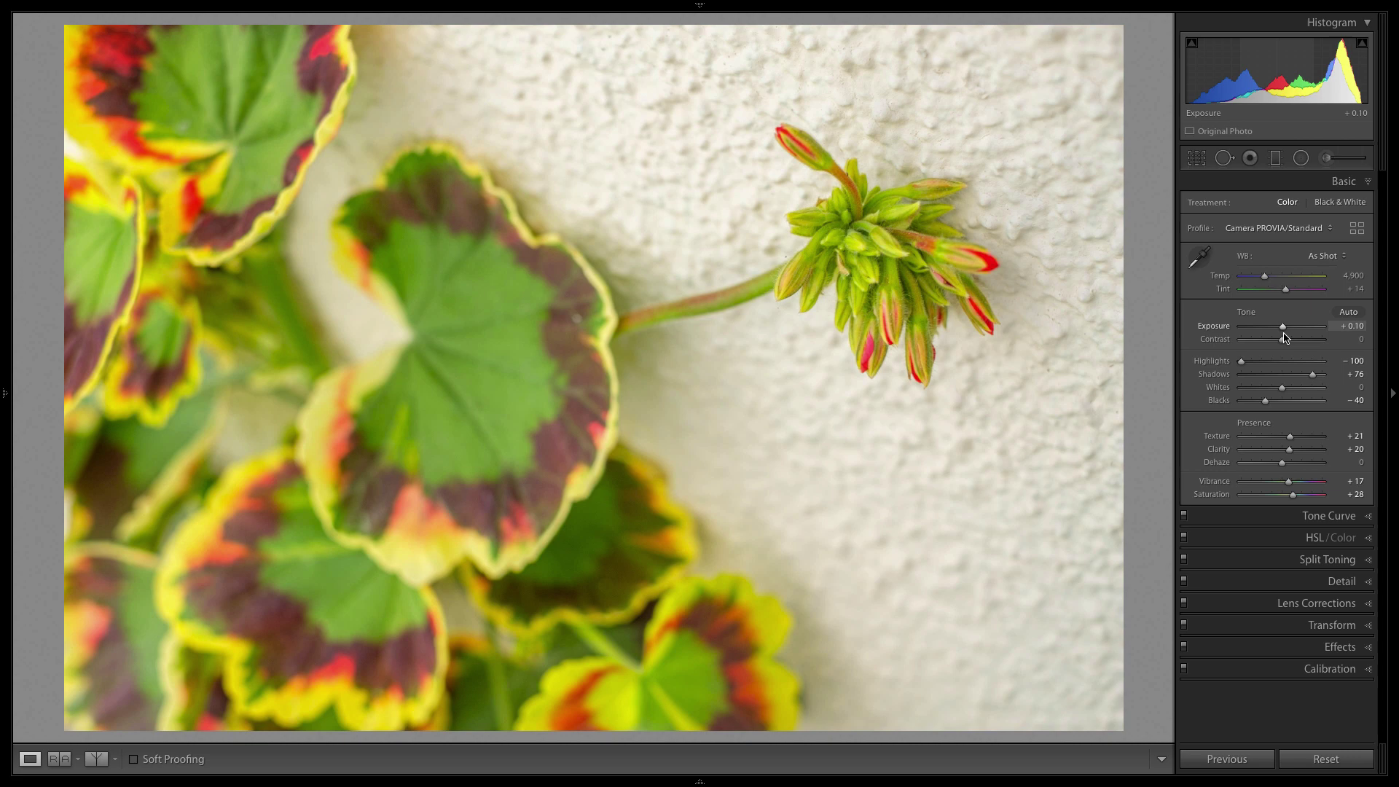
{"action": "left_click_drag", "start_coordinate": [1285, 338], "coordinate": [1292, 339]}
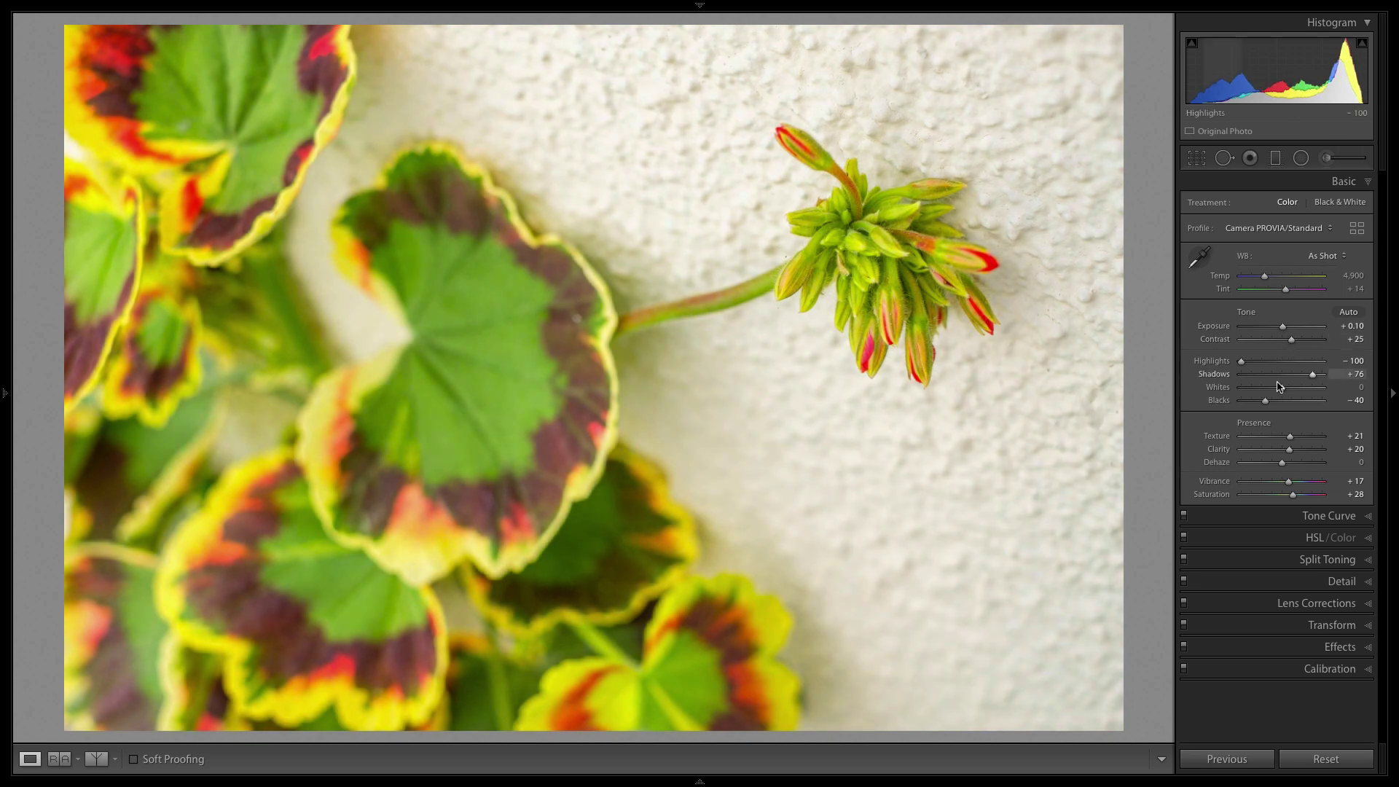
{"action": "left_click", "coordinate": [1326, 581]}
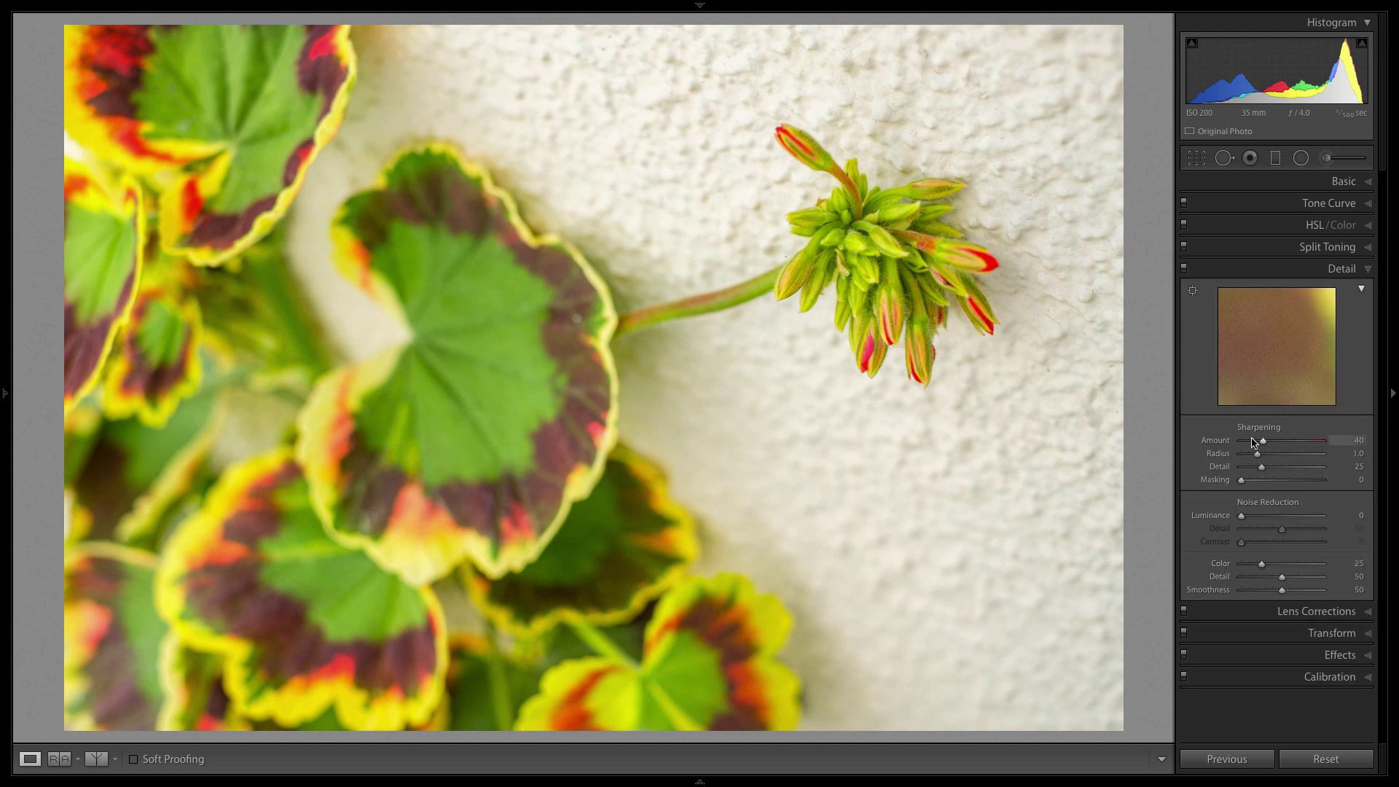
{"action": "left_click_drag", "start_coordinate": [1241, 481], "coordinate": [1252, 481]}
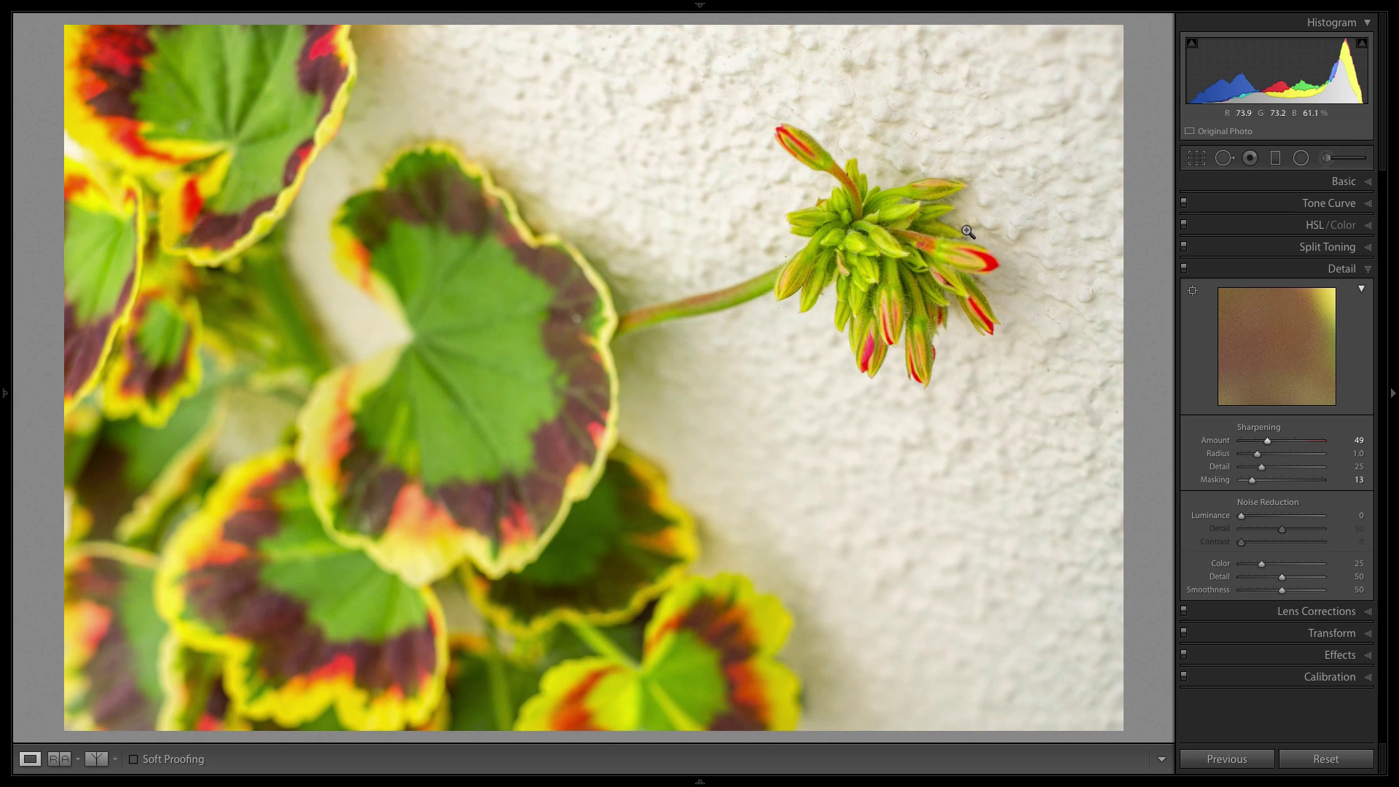
Save the geranium photo's edits into the raw file's metadata with Cmd+S.
{"action": "key", "text": "super+s"}
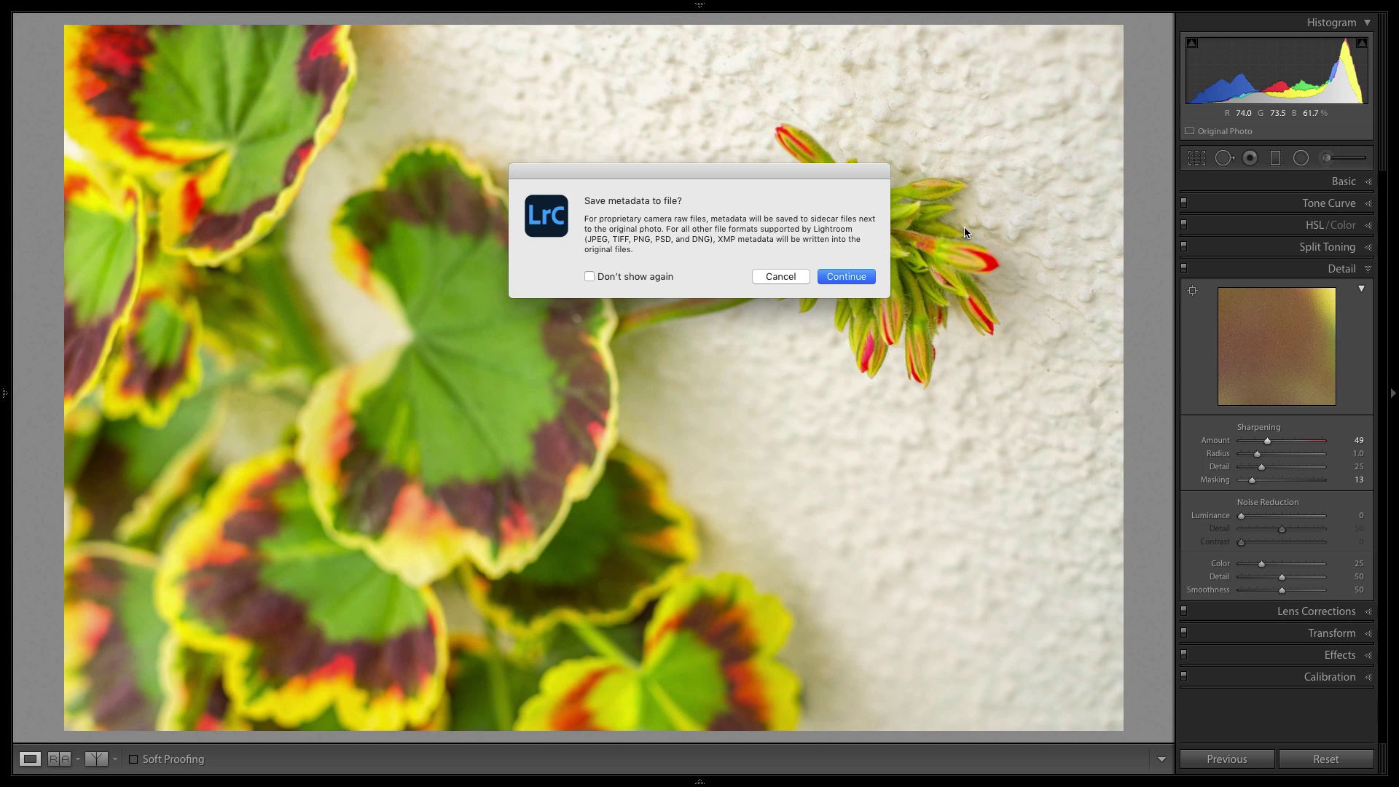
{"action": "left_click", "coordinate": [857, 277]}
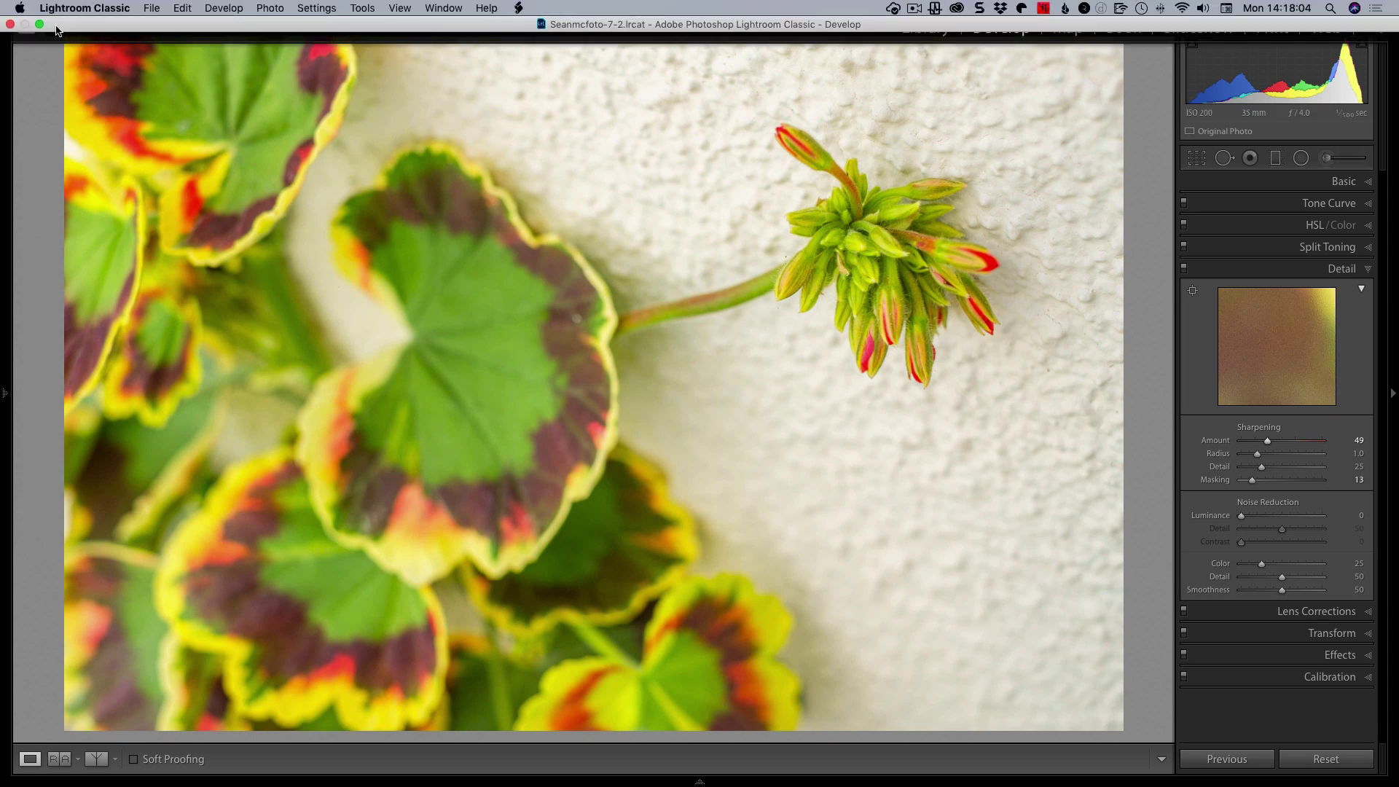
Exit full screen and open 20190626-Planter-Flowers-0013.raf from Finder in Photoshop 2020.
{"action": "left_click", "coordinate": [40, 25]}
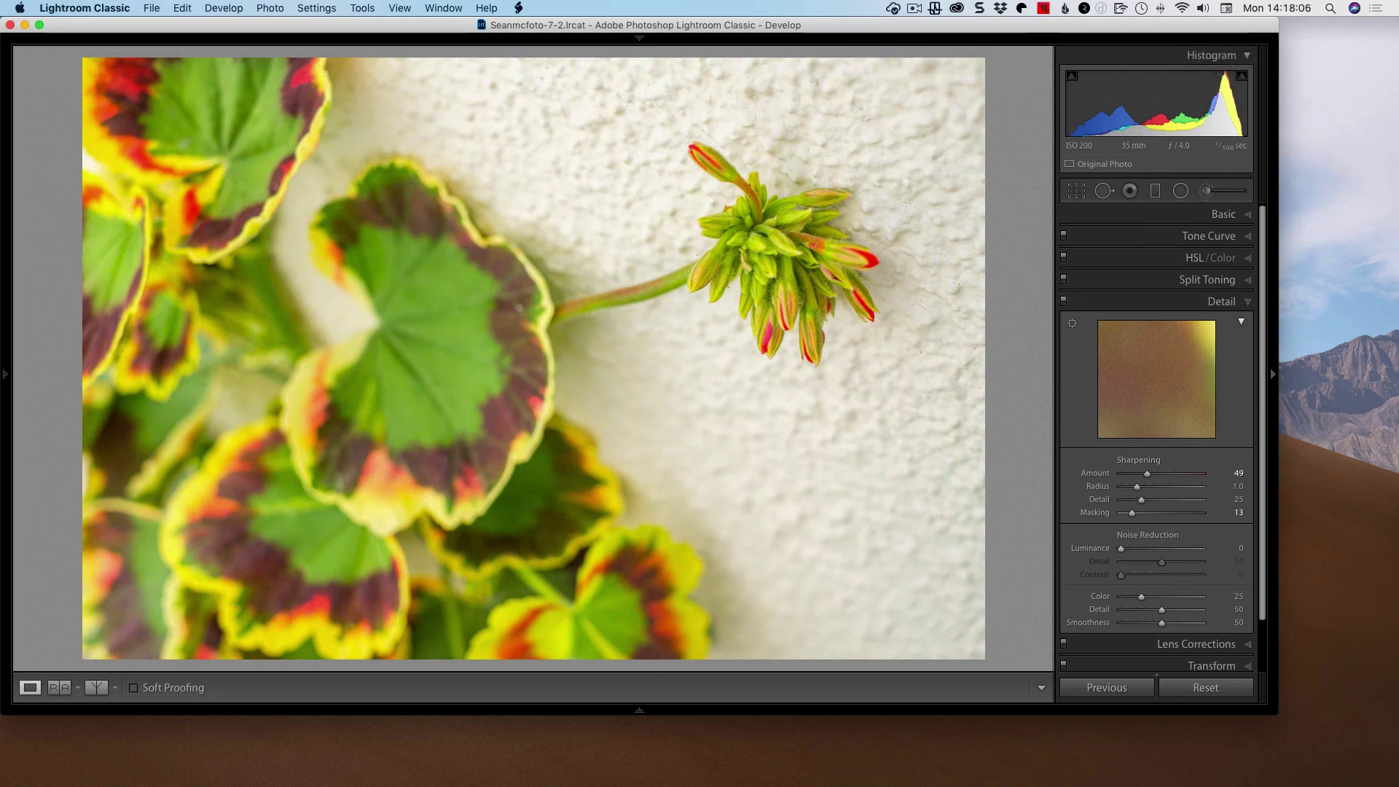
{"action": "key", "text": "super+Tab"}
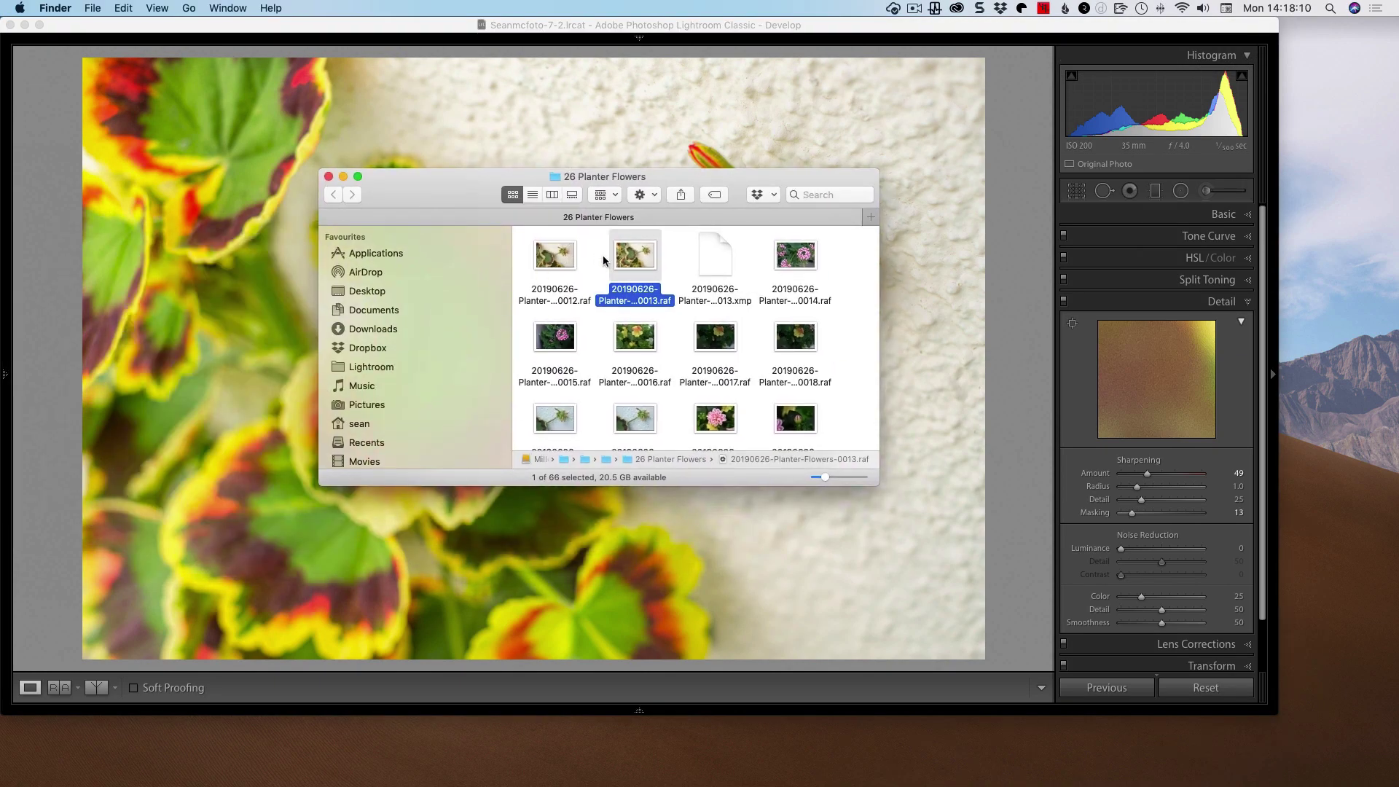
{"action": "right_click", "coordinate": [625, 257]}
{"action": "mouse_move", "coordinate": [664, 283]}
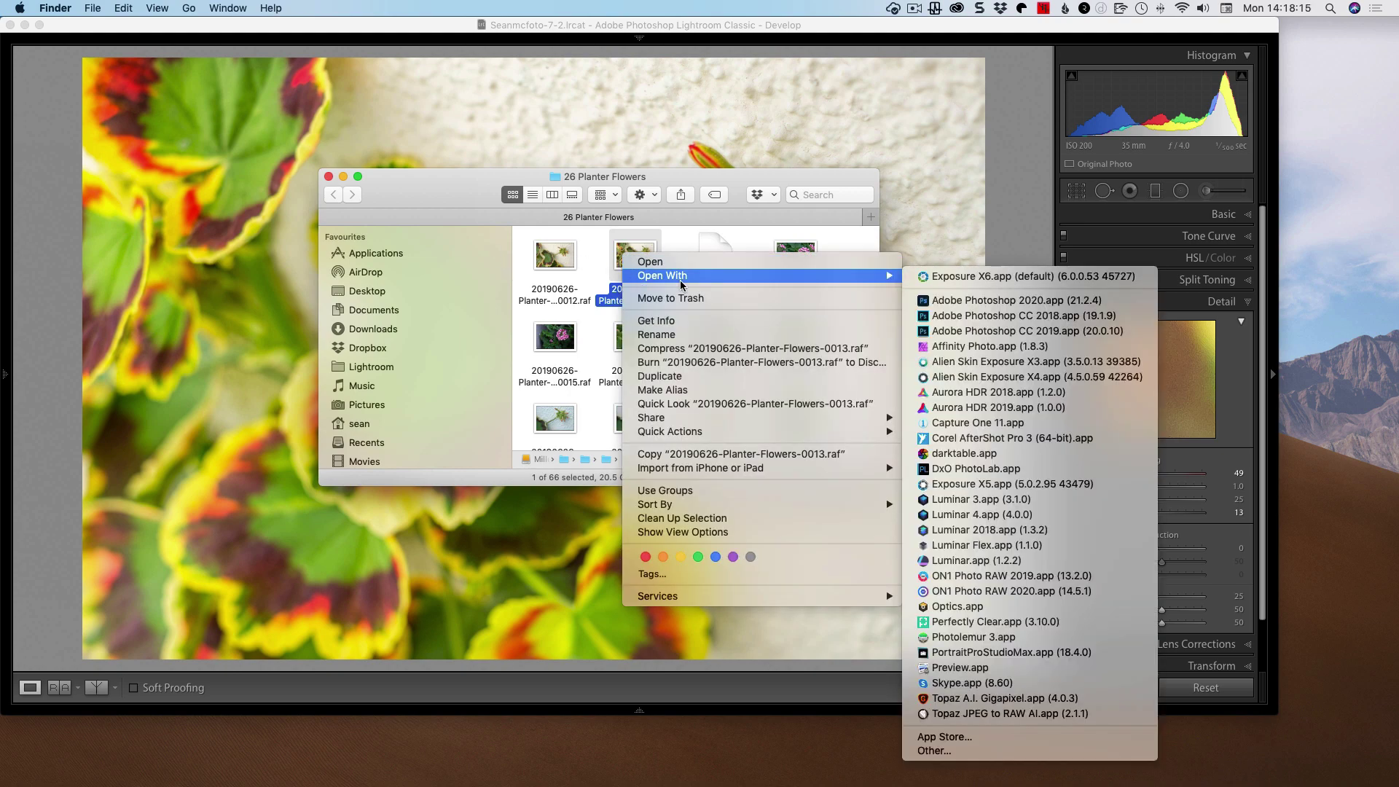
{"action": "left_click", "coordinate": [1054, 300]}
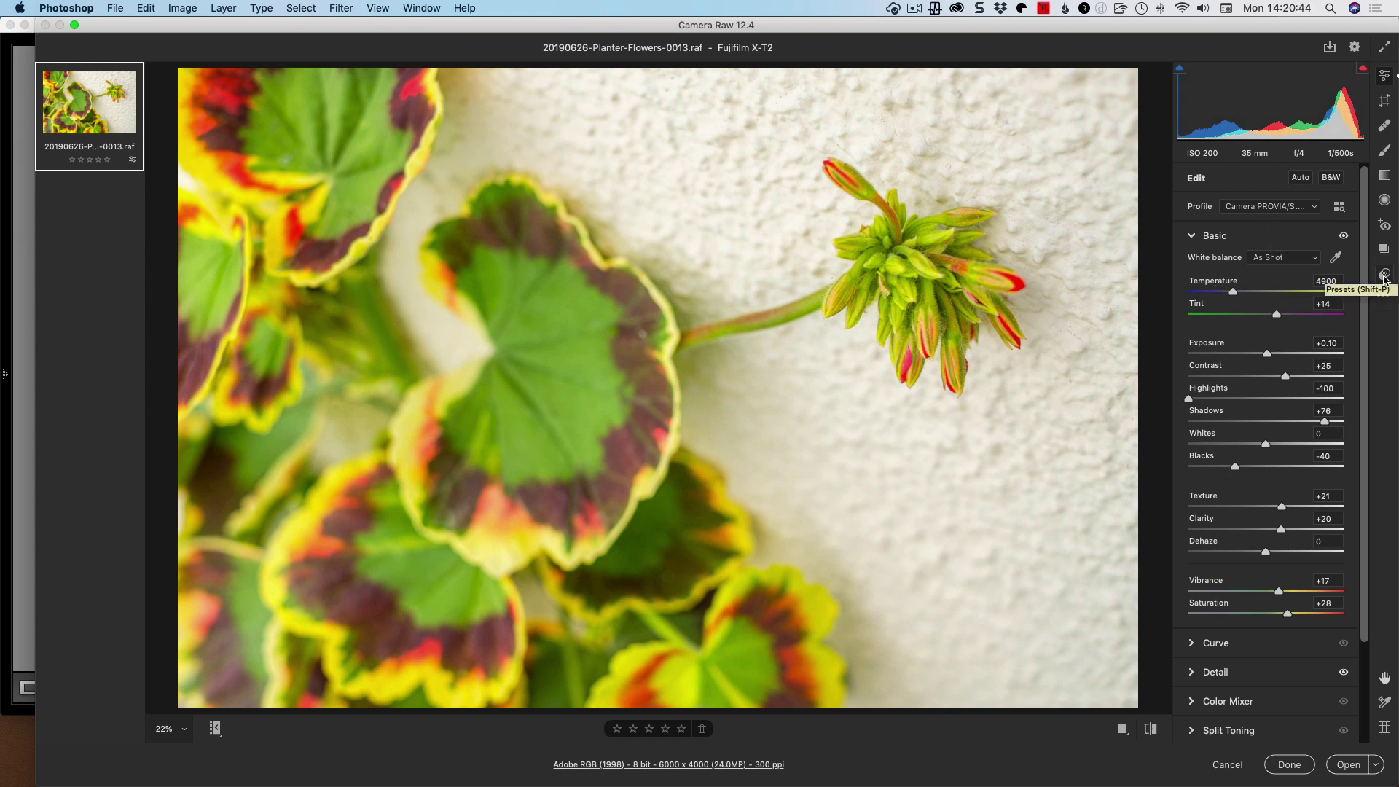
Open Camera Raw's New Profile dialog by Option-clicking Create Preset in the Presets panel.
{"action": "left_click", "coordinate": [1385, 276]}
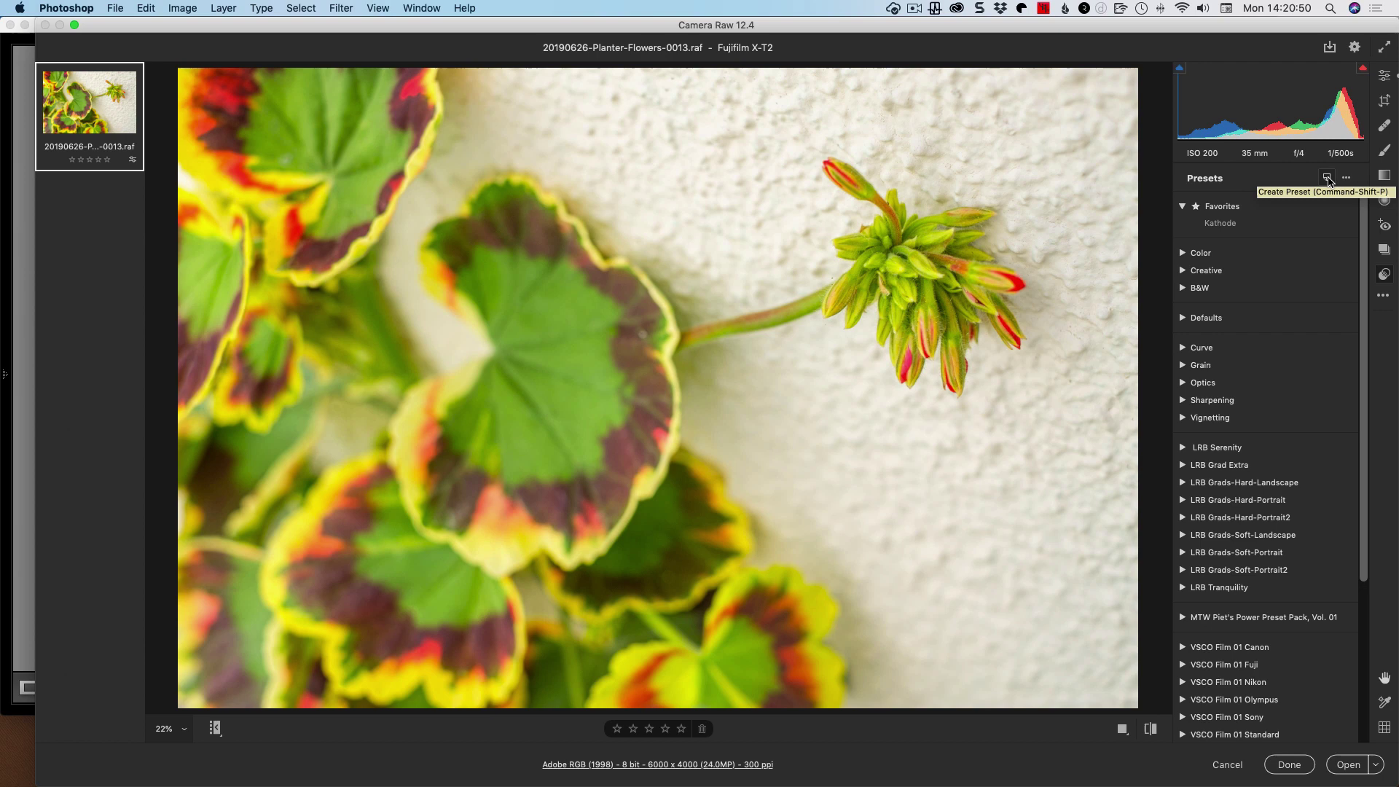
{"action": "key", "text": "alt"}
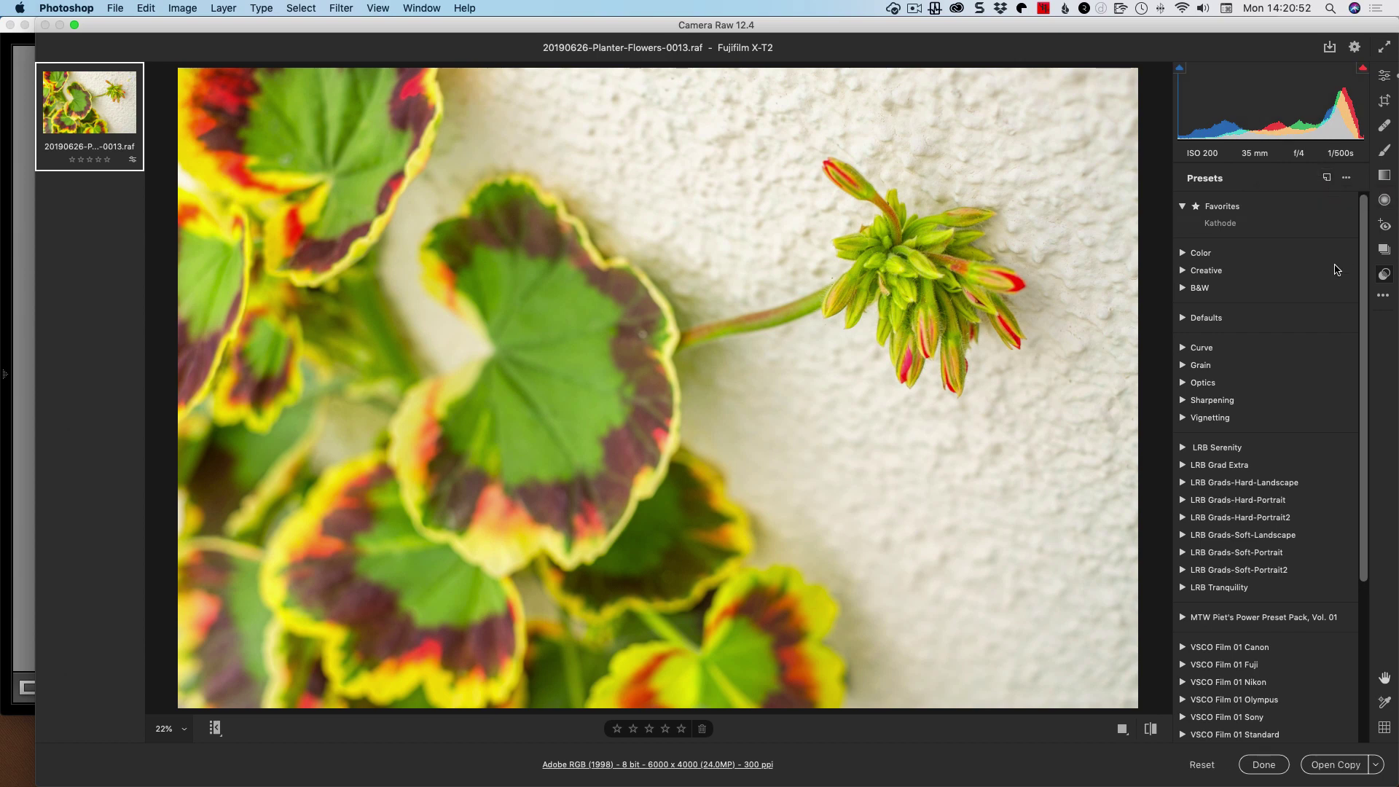
{"action": "left_click", "coordinate": [1328, 182], "text": "alt"}
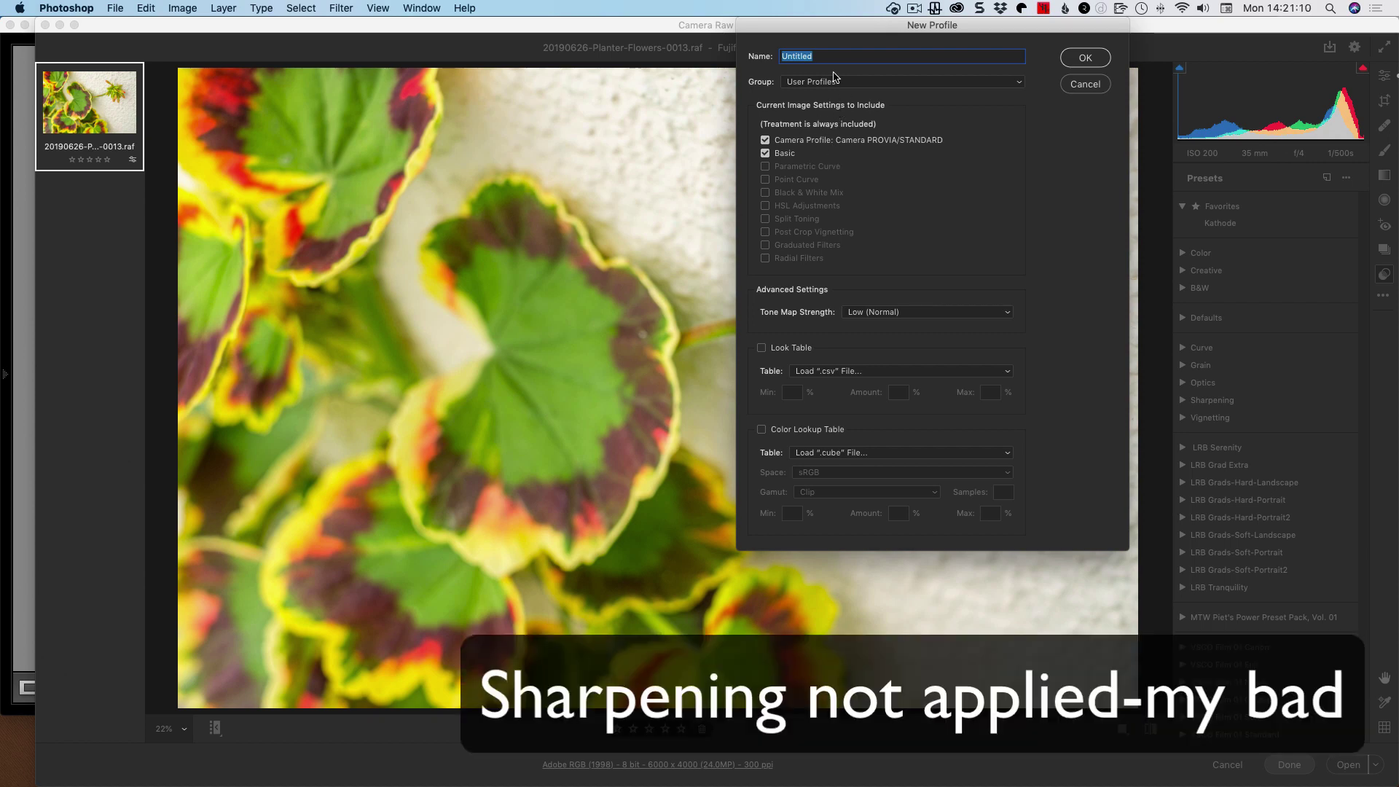
Name the new Camera Raw profile Boomtastic and save it.
{"action": "type", "text": "Bommtas"}
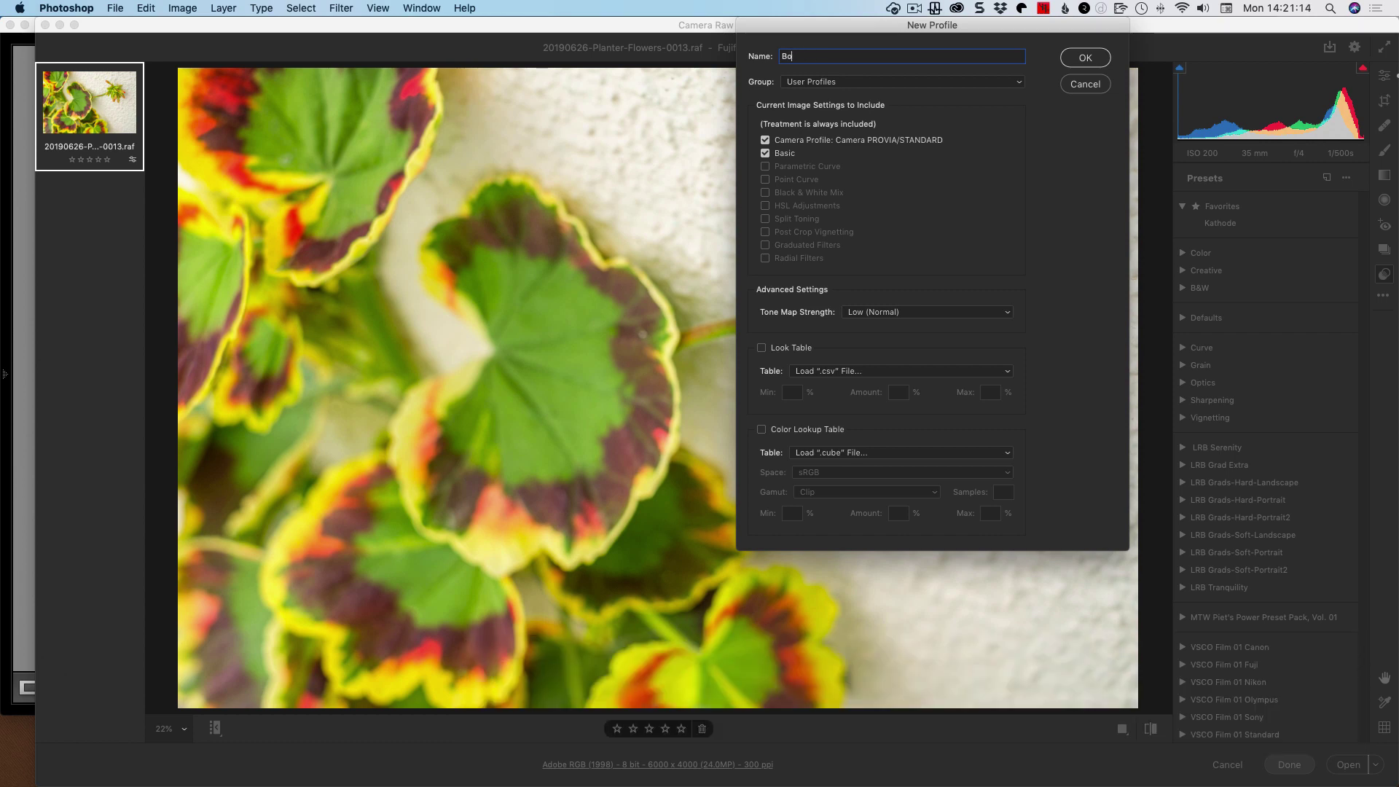
{"action": "type", "text": "mtastic"}
{"action": "left_click", "coordinate": [1085, 59]}
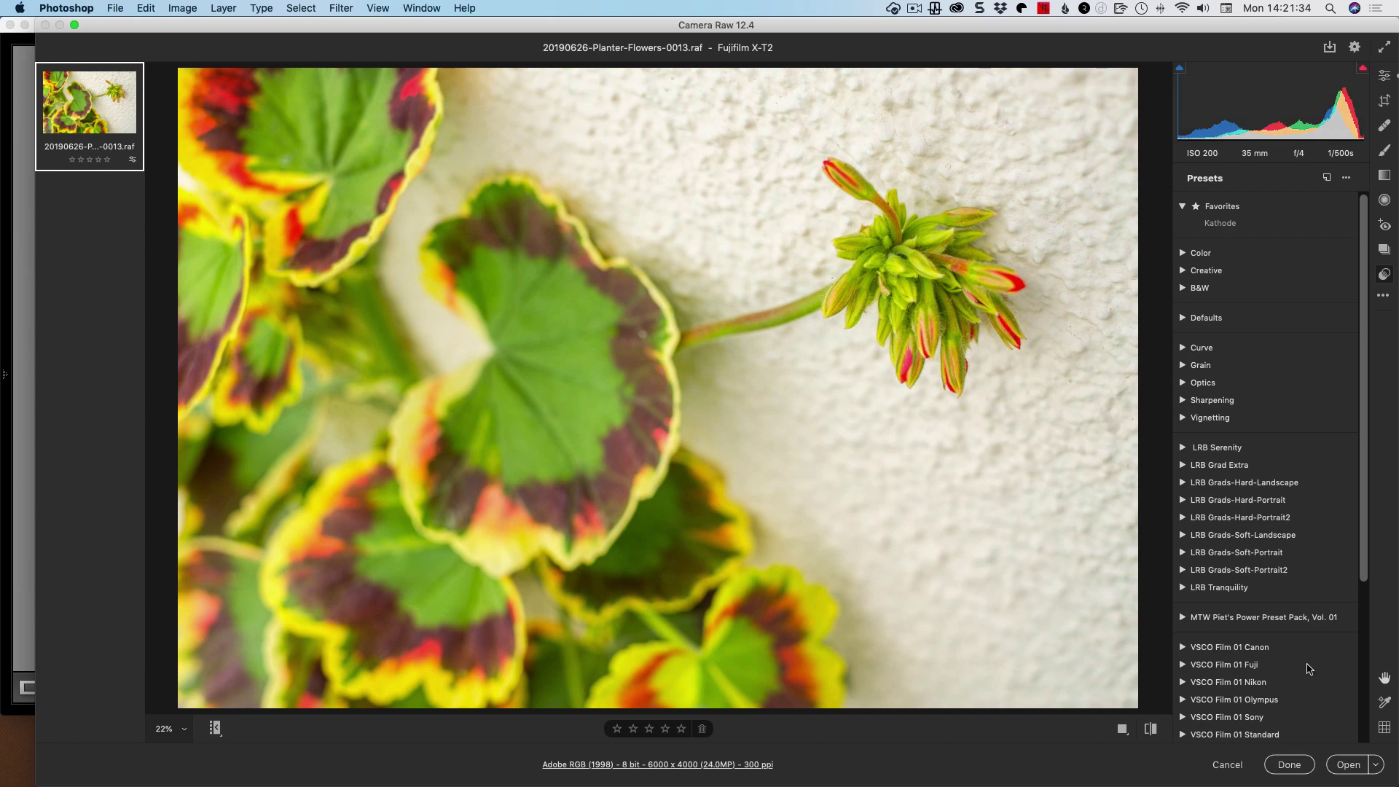
Close Camera Raw with Done and relaunch Lightroom via the LRRelaunch script.
{"action": "left_click", "coordinate": [1289, 766]}
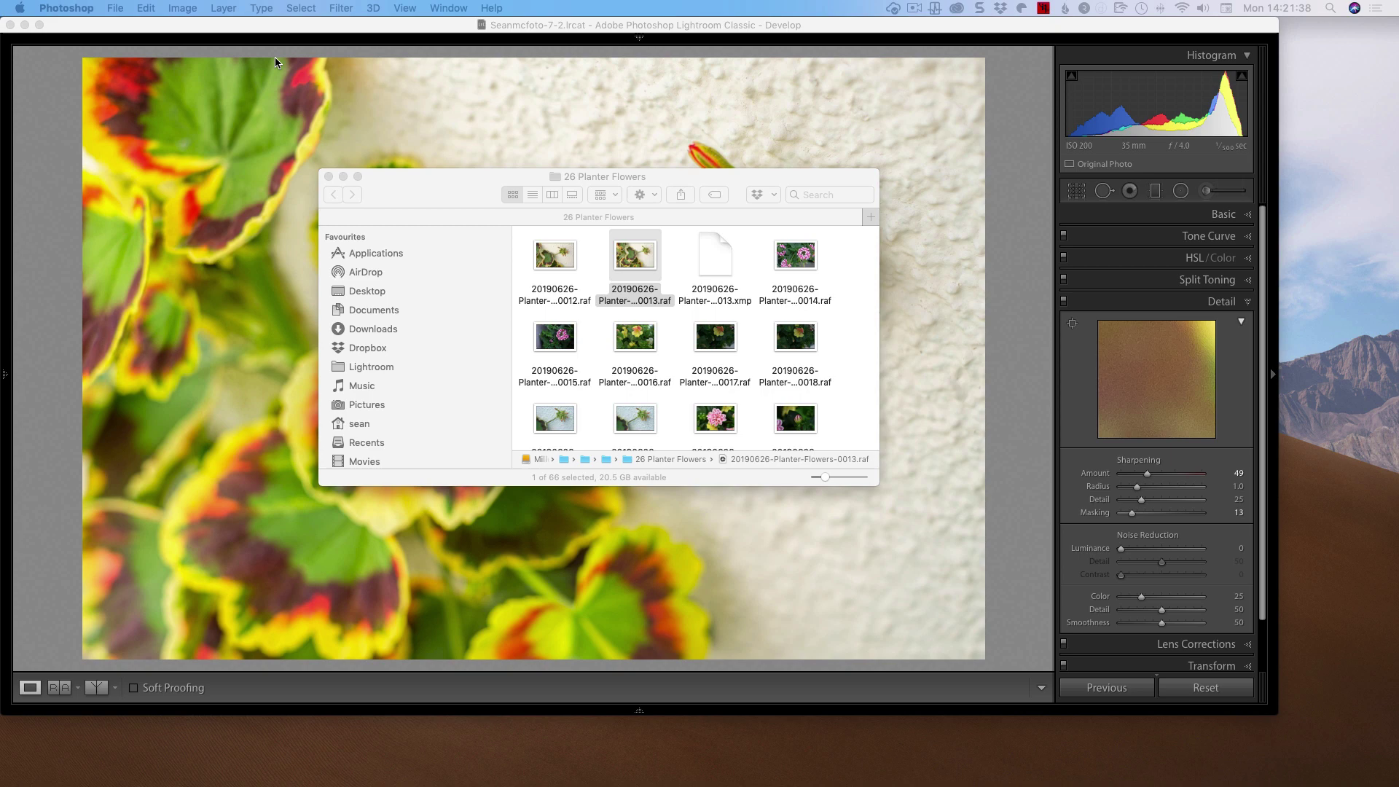
{"action": "left_click", "coordinate": [488, 38]}
{"action": "left_click", "coordinate": [517, 8]}
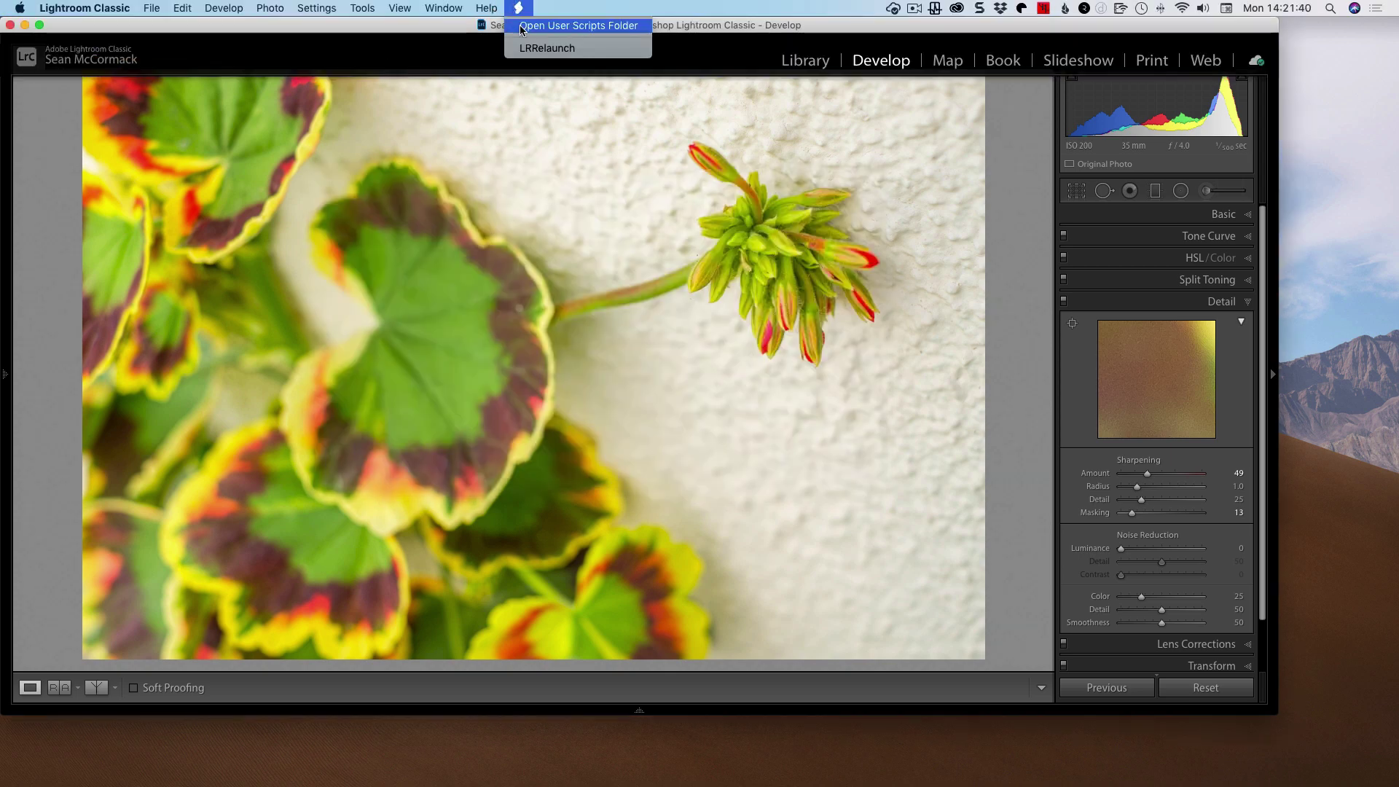
{"action": "left_click", "coordinate": [528, 51]}
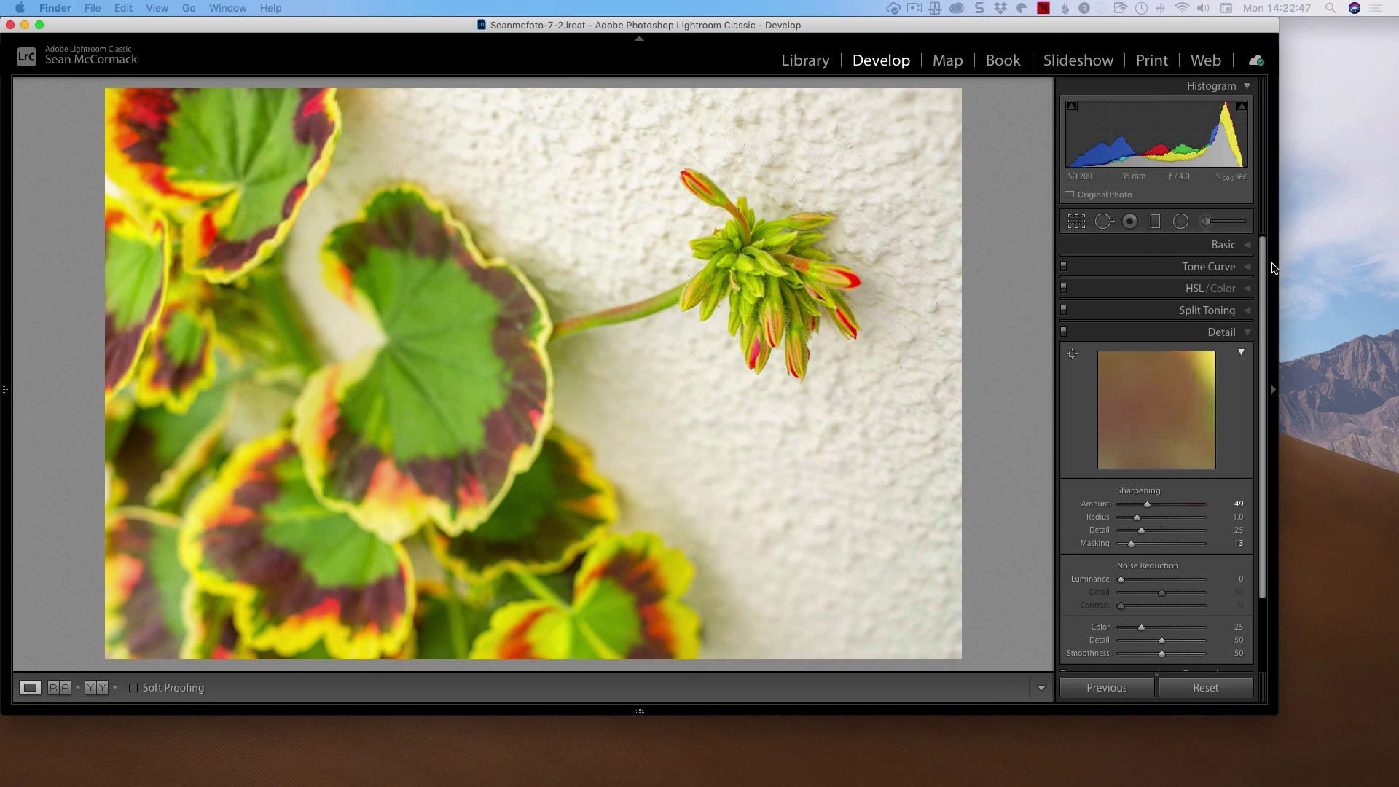
Reset the Basic sliders to zero and apply the Boomtastic user profile from the Profile Browser.
{"action": "left_click", "coordinate": [1225, 249]}
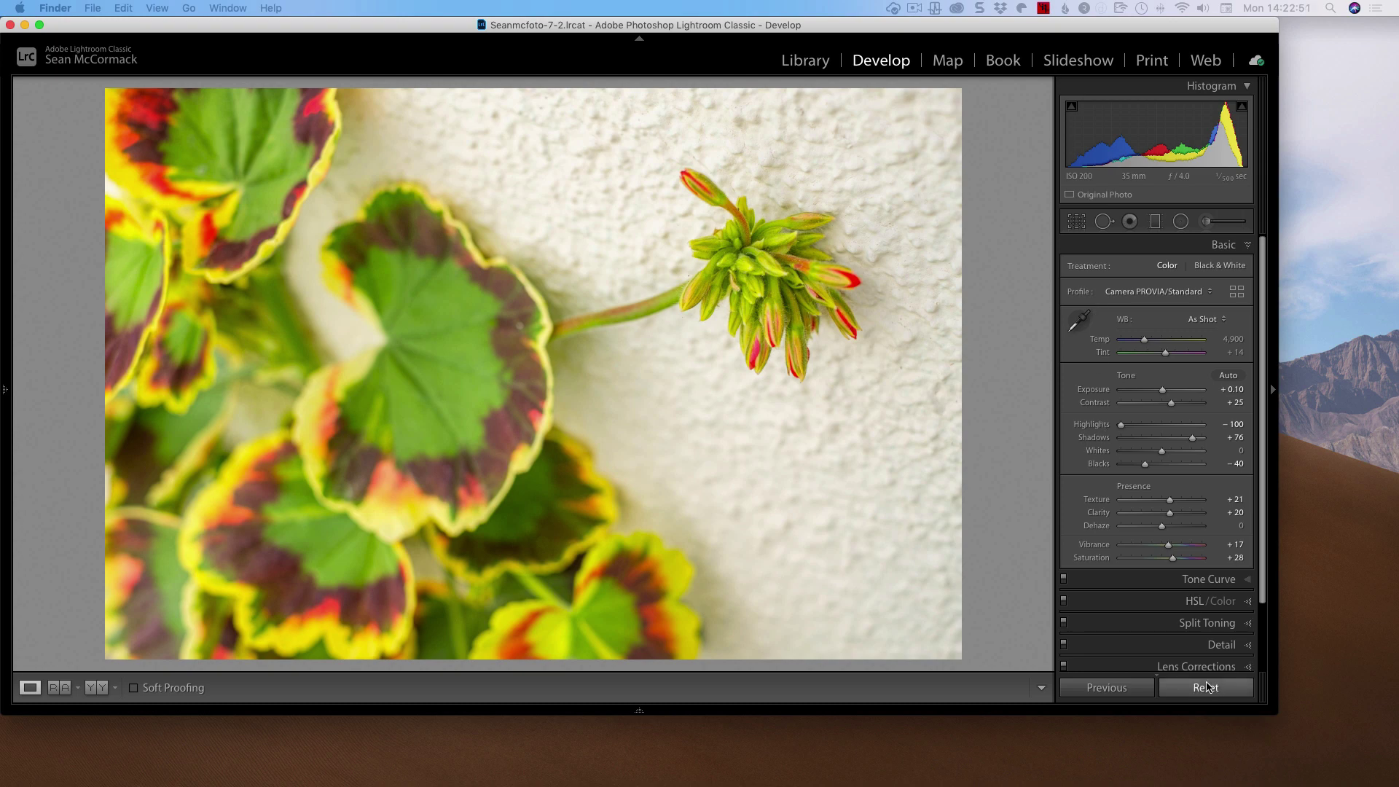
{"action": "left_click", "coordinate": [1206, 688]}
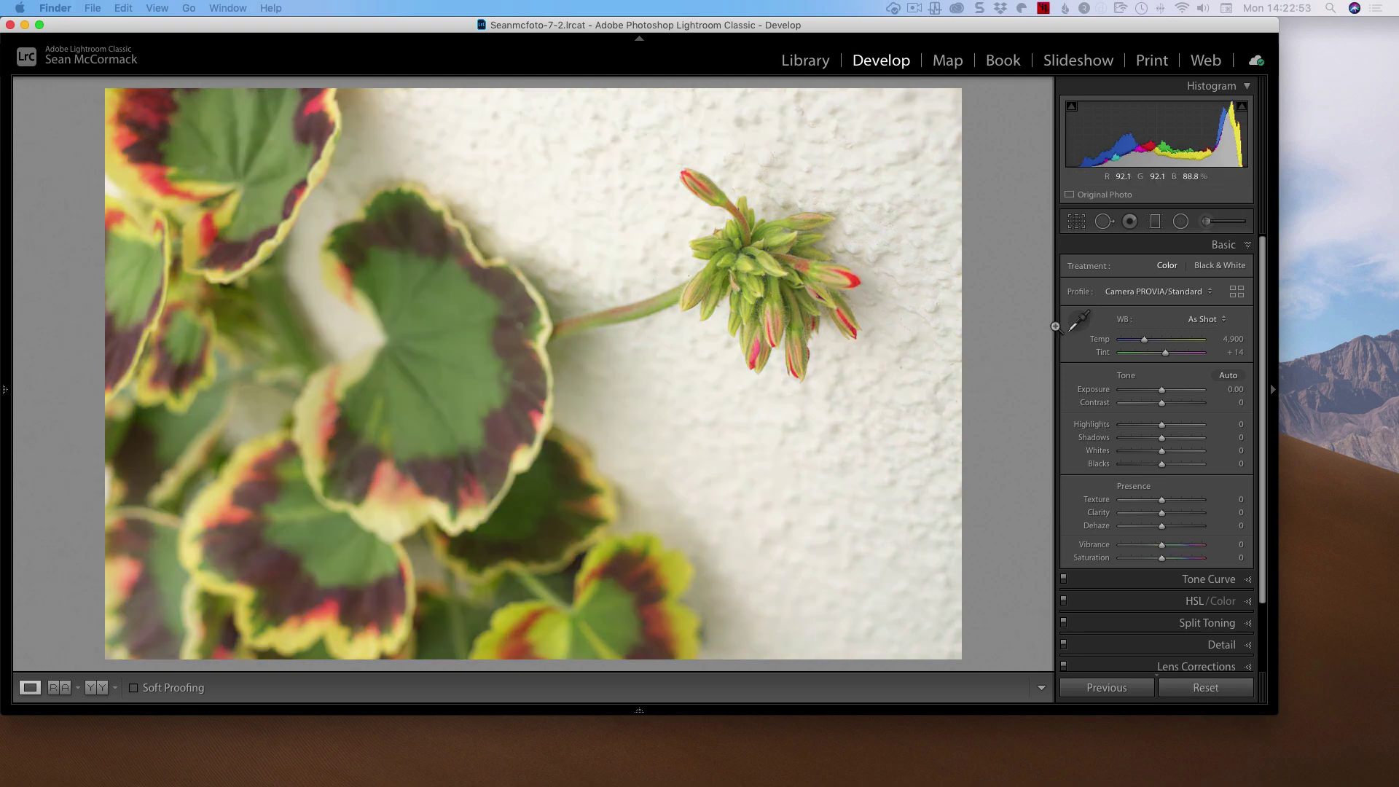
{"action": "left_click", "coordinate": [1162, 292]}
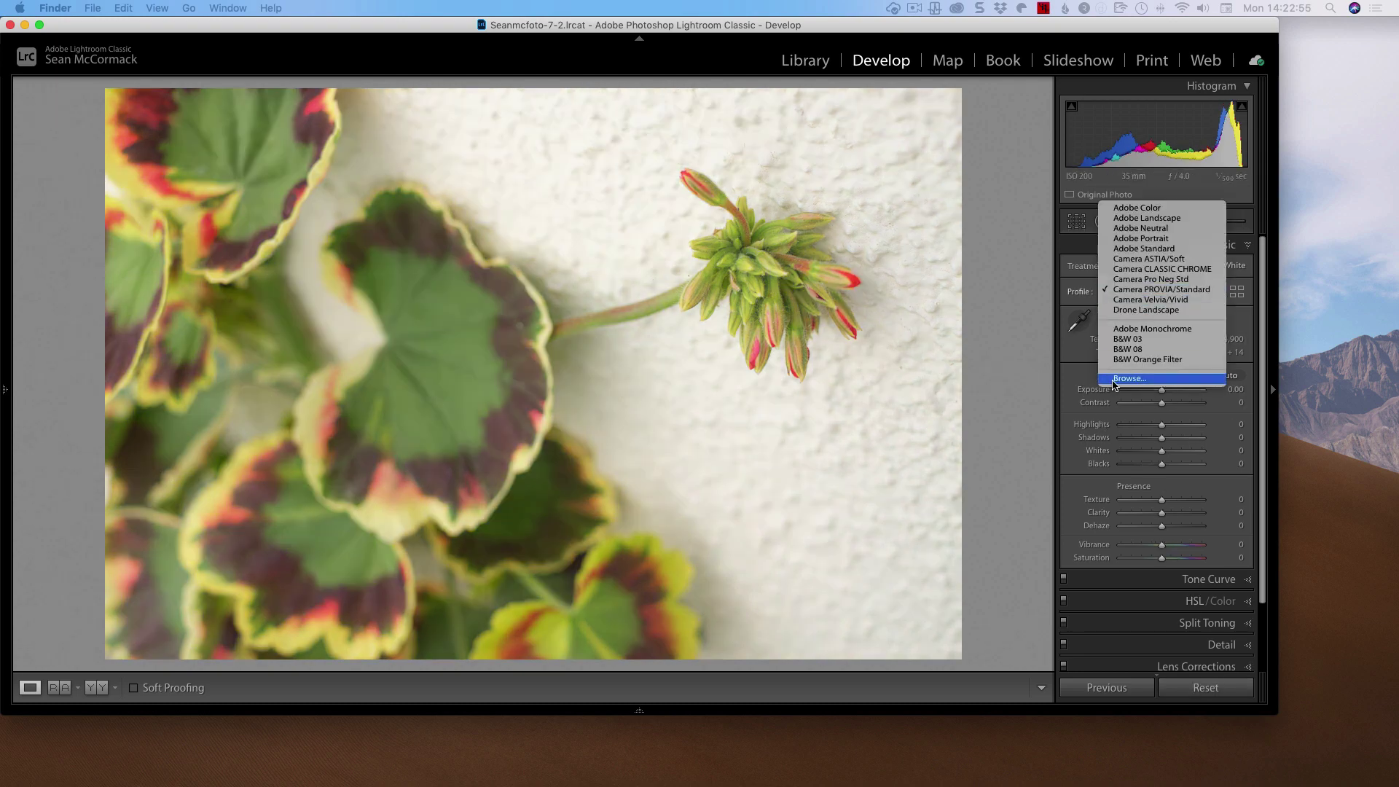
{"action": "left_click", "coordinate": [1150, 379]}
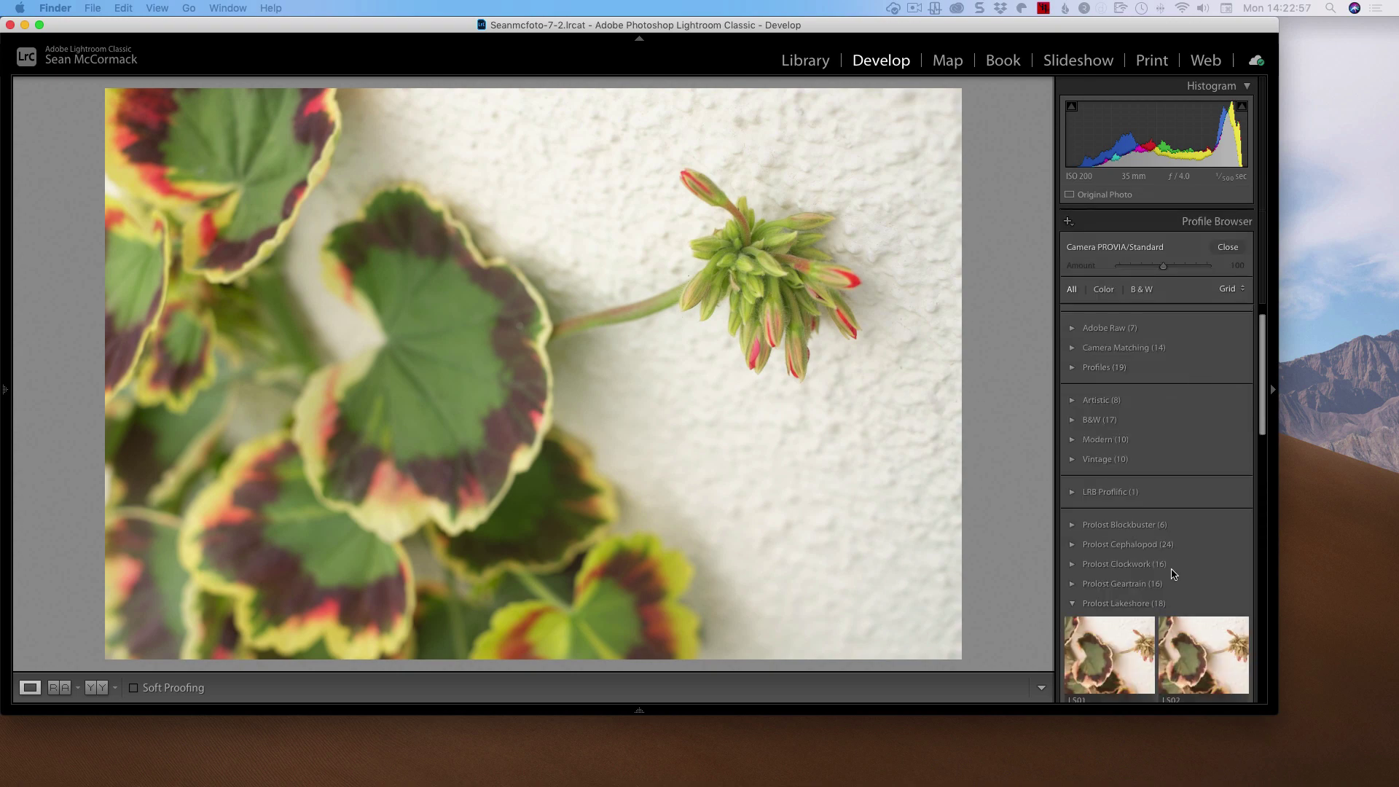
{"action": "left_click", "coordinate": [1126, 604]}
{"action": "scroll", "coordinate": [1144, 577], "scroll_direction": "down", "scroll_amount": 2}
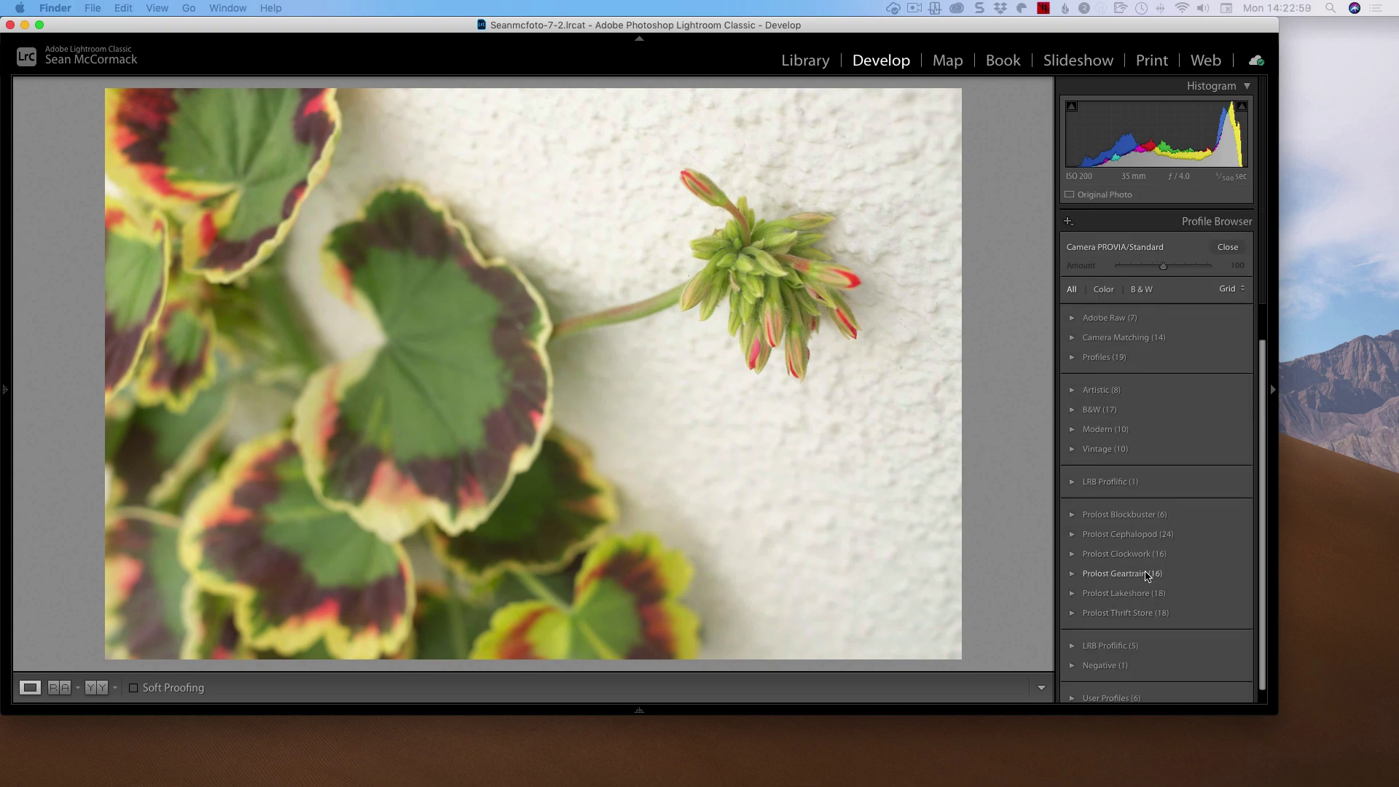
{"action": "left_click", "coordinate": [1071, 687]}
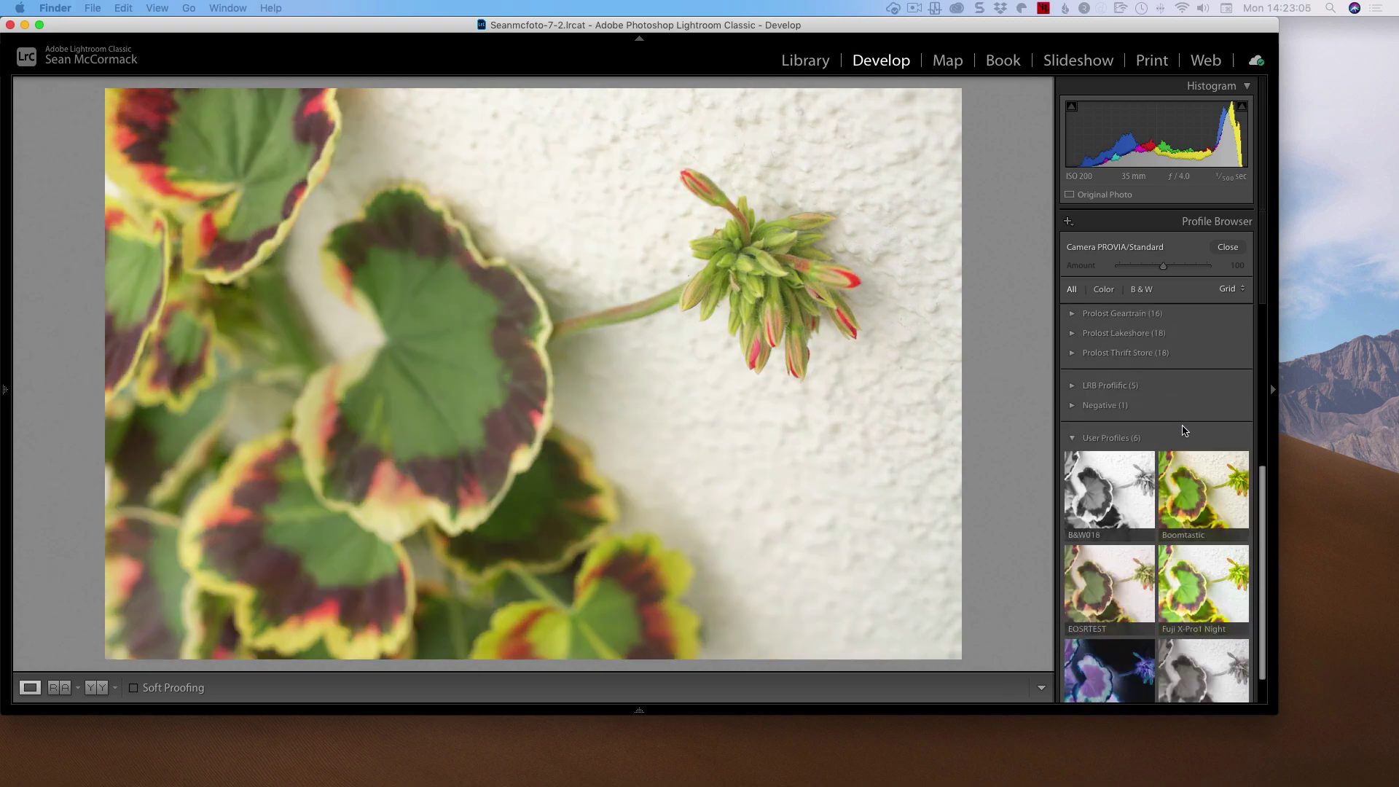
{"action": "left_click", "coordinate": [1190, 506]}
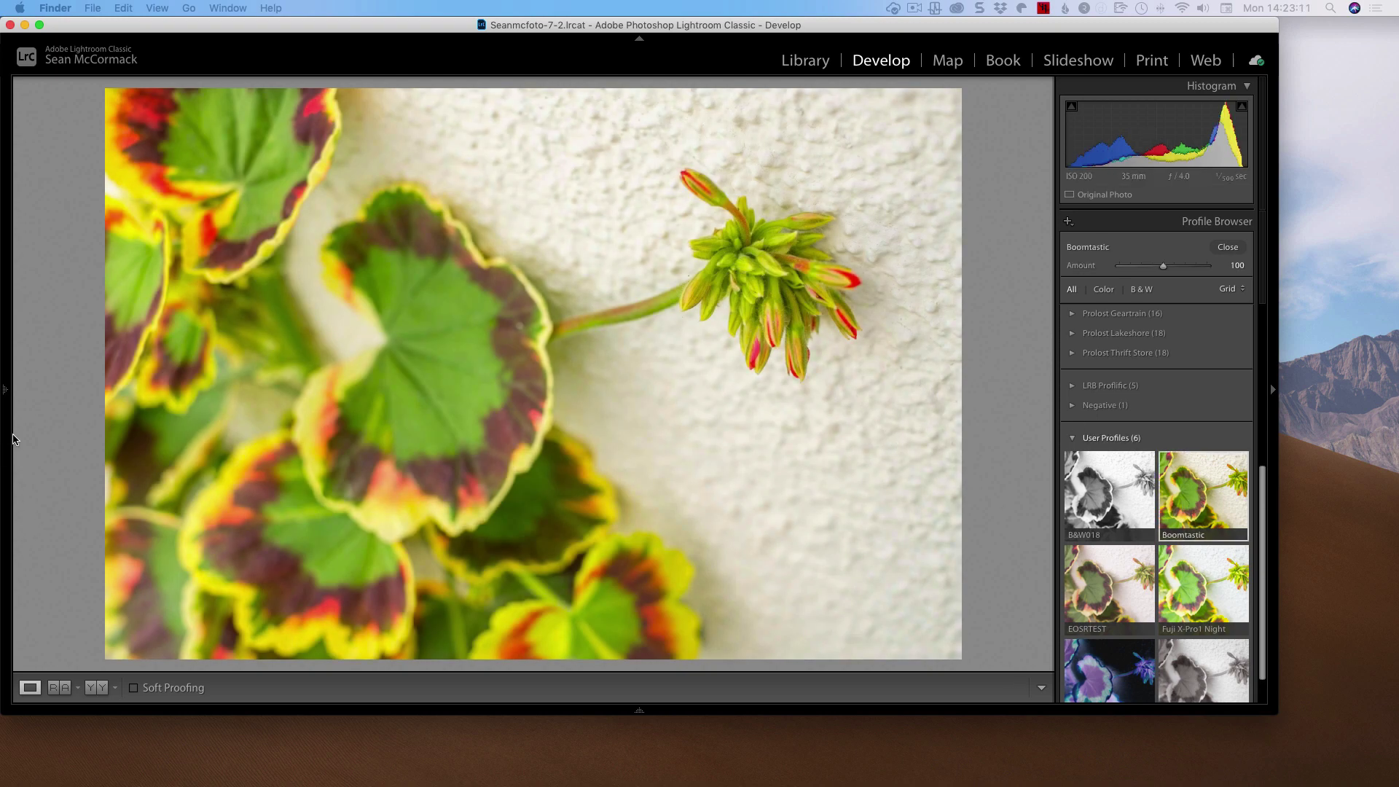
Copy the Reset Settings history step to Before, return to the Boomtastic step, show Before/After.
{"action": "mouse_move", "coordinate": [5, 394]}
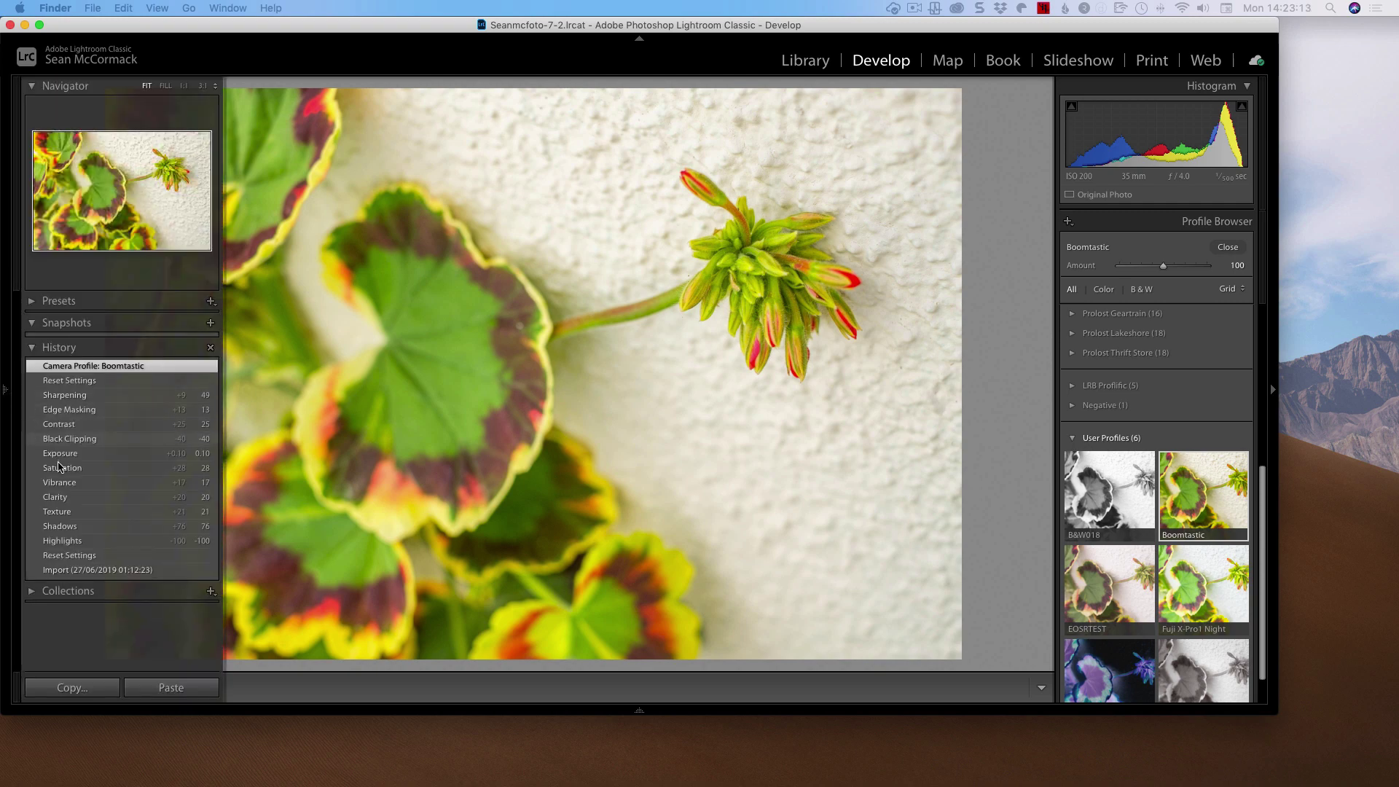
{"action": "right_click", "coordinate": [116, 385]}
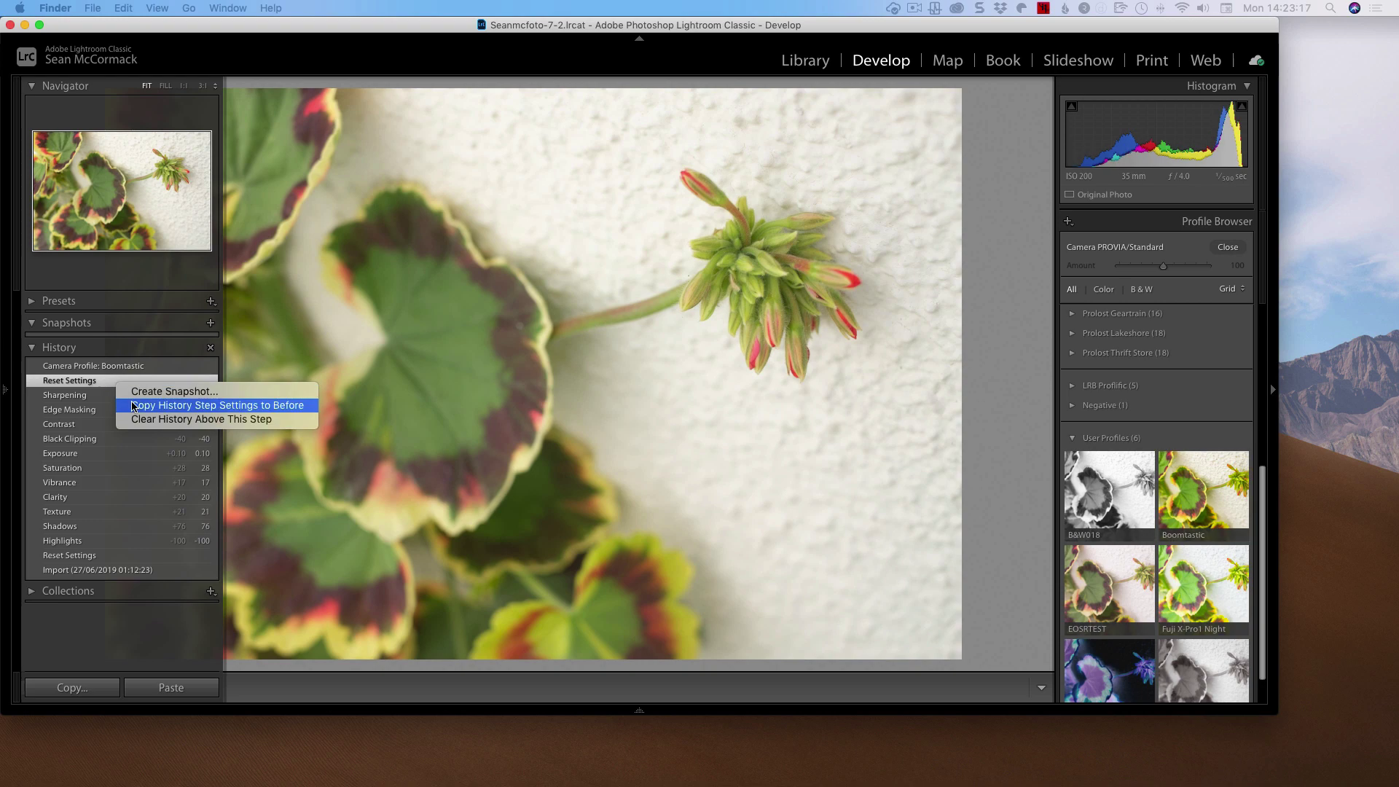
{"action": "left_click", "coordinate": [132, 406]}
{"action": "key", "text": "F7"}
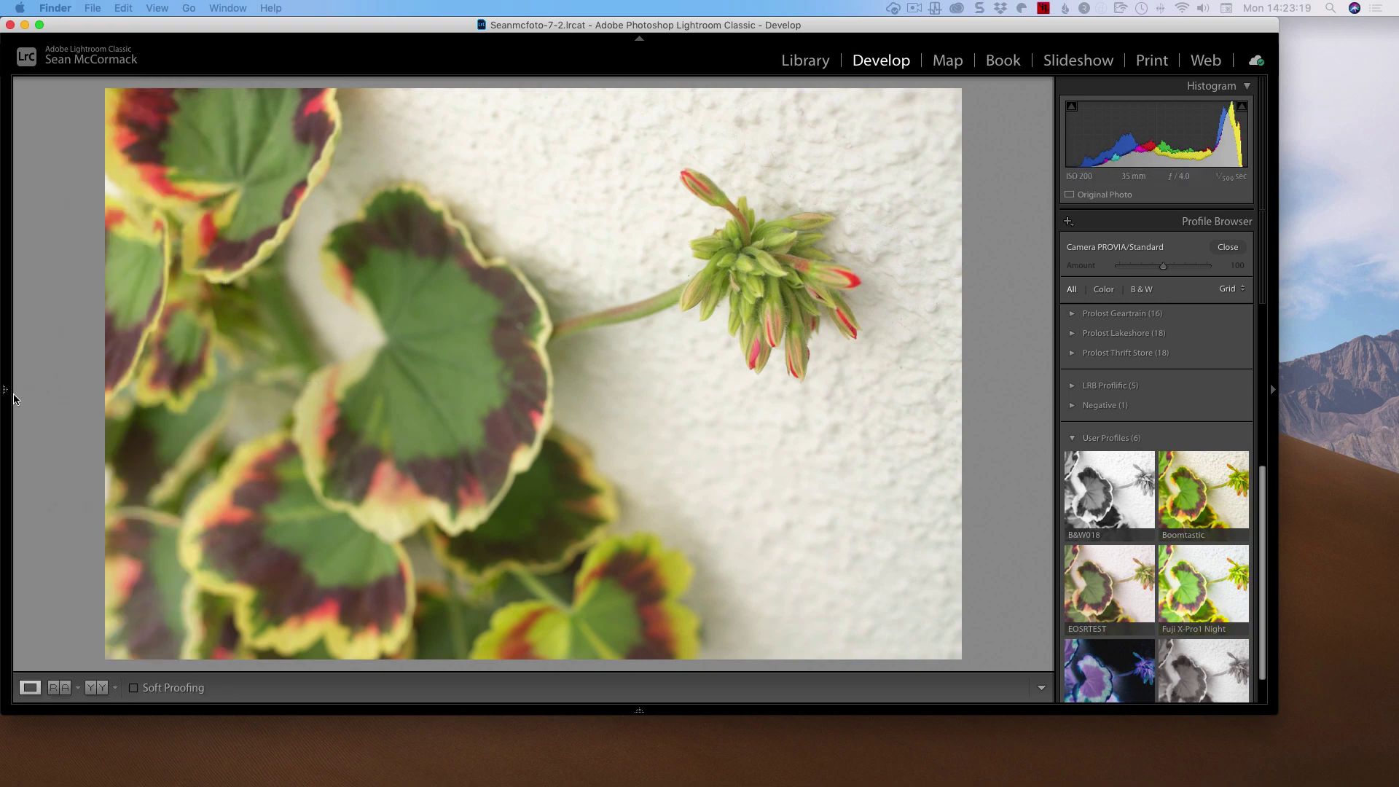
{"action": "mouse_move", "coordinate": [6, 401]}
{"action": "right_click", "coordinate": [77, 395]}
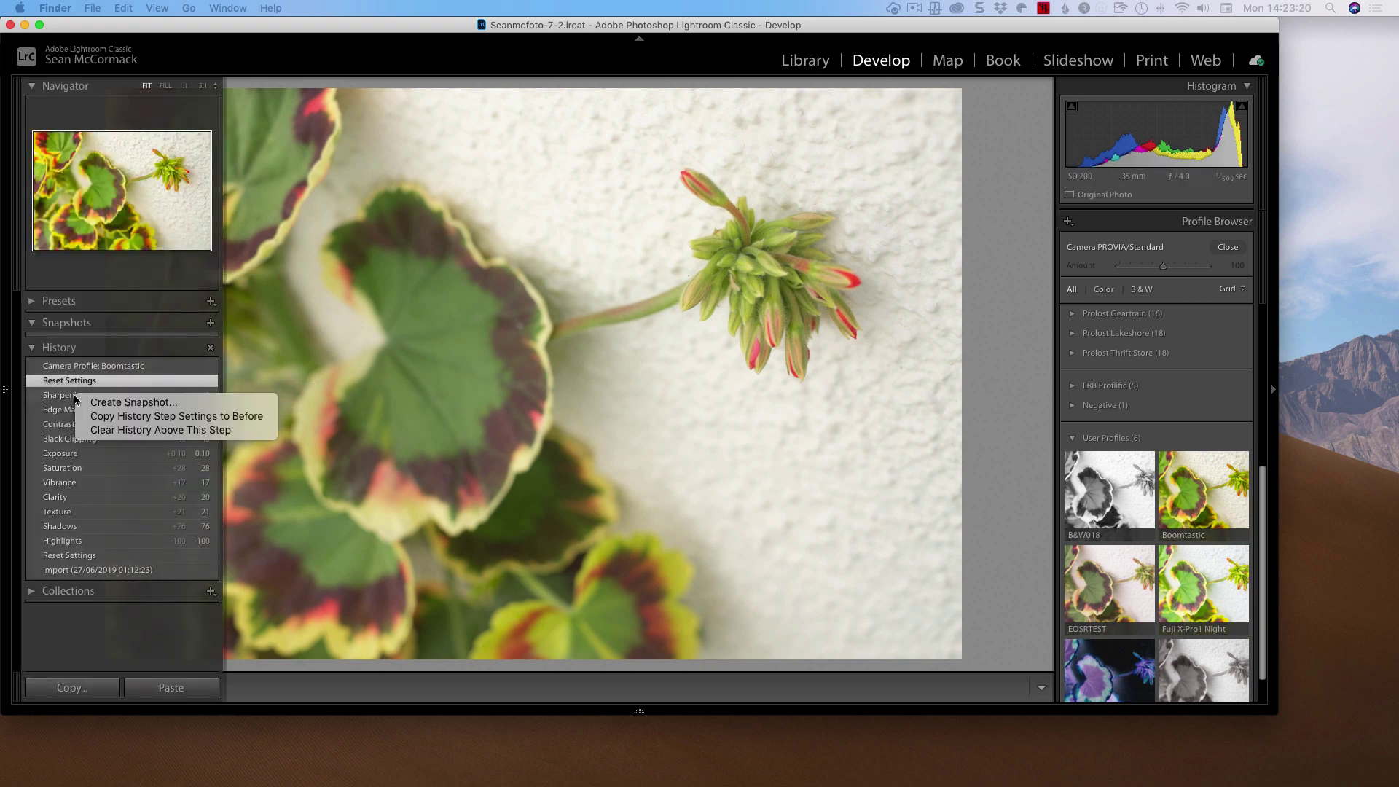
{"action": "left_click", "coordinate": [106, 416]}
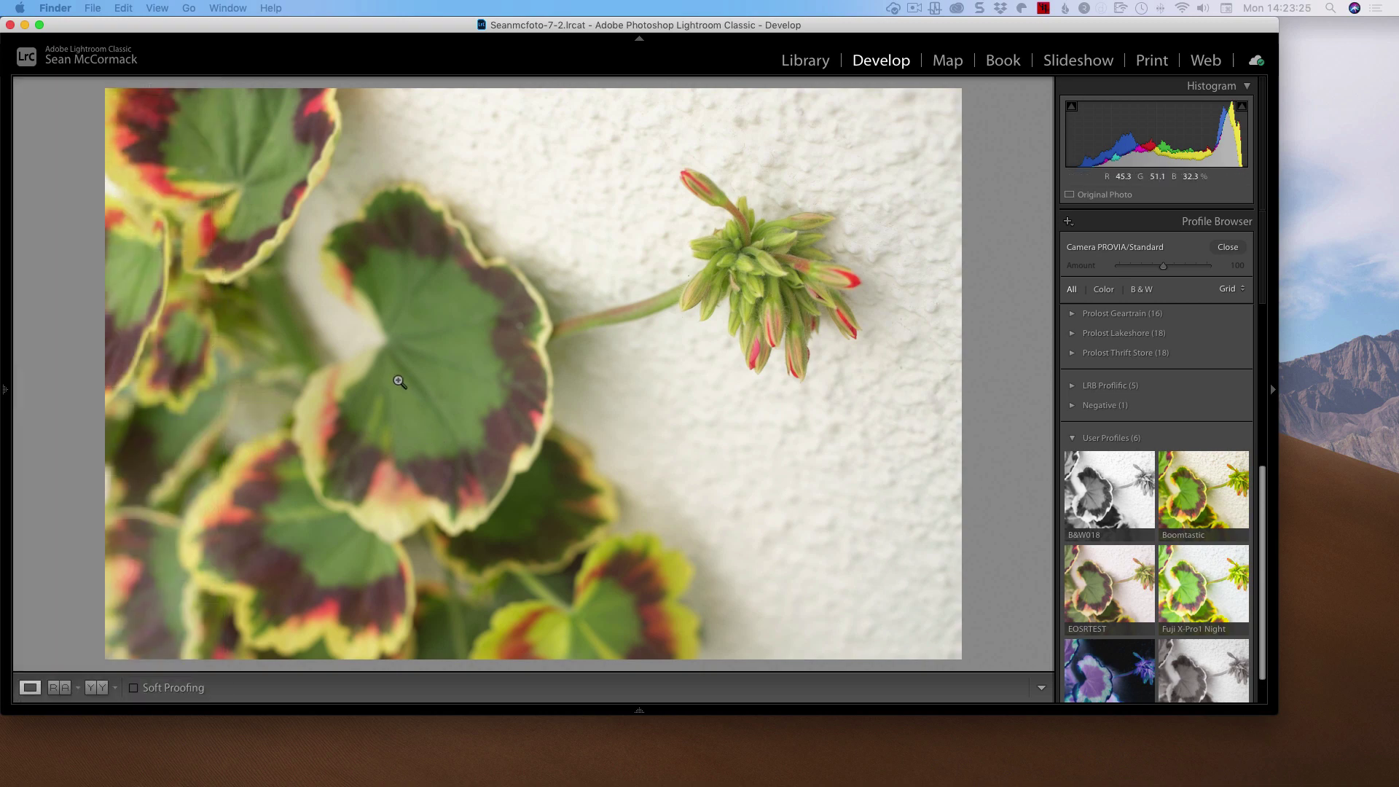
{"action": "mouse_move", "coordinate": [6, 397]}
{"action": "left_click", "coordinate": [70, 368]}
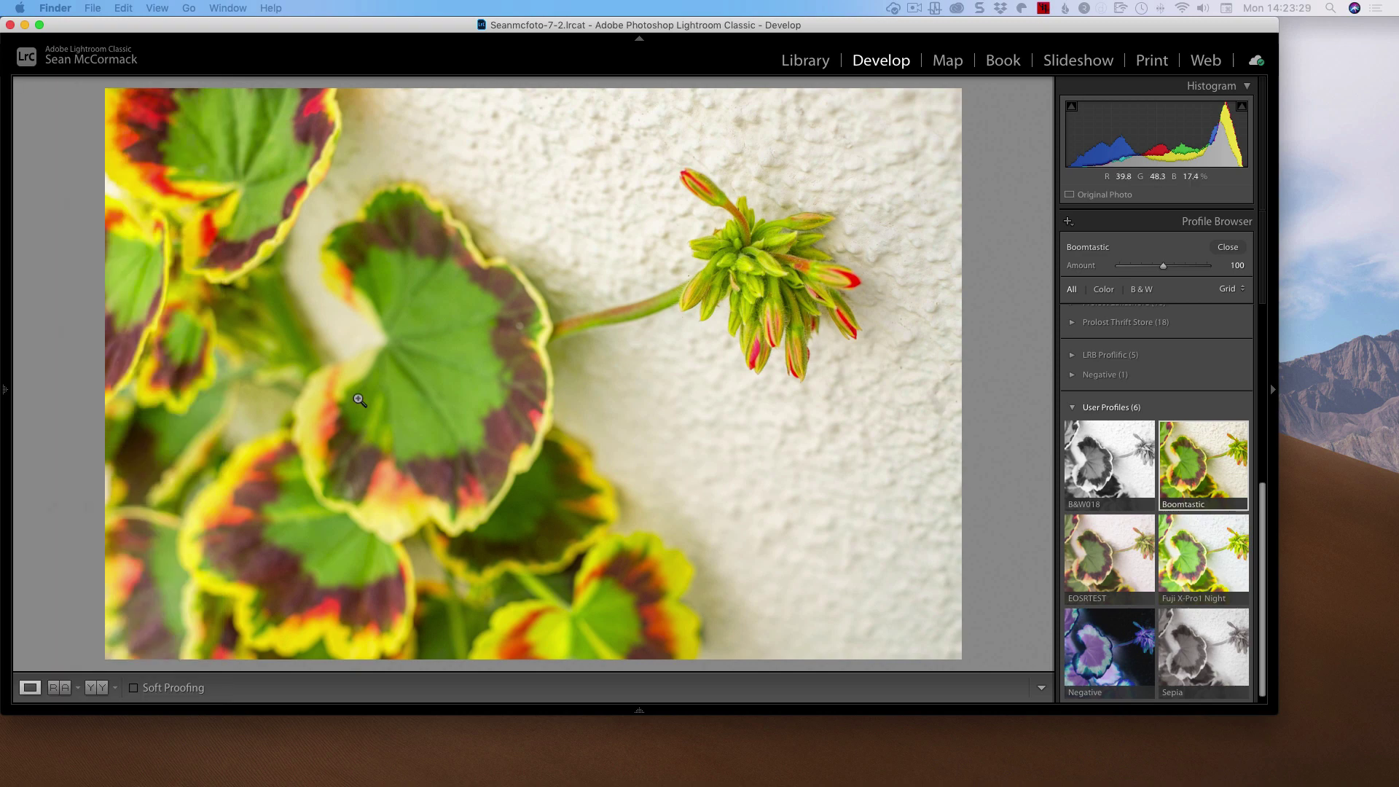
{"action": "key", "text": "shift+y"}
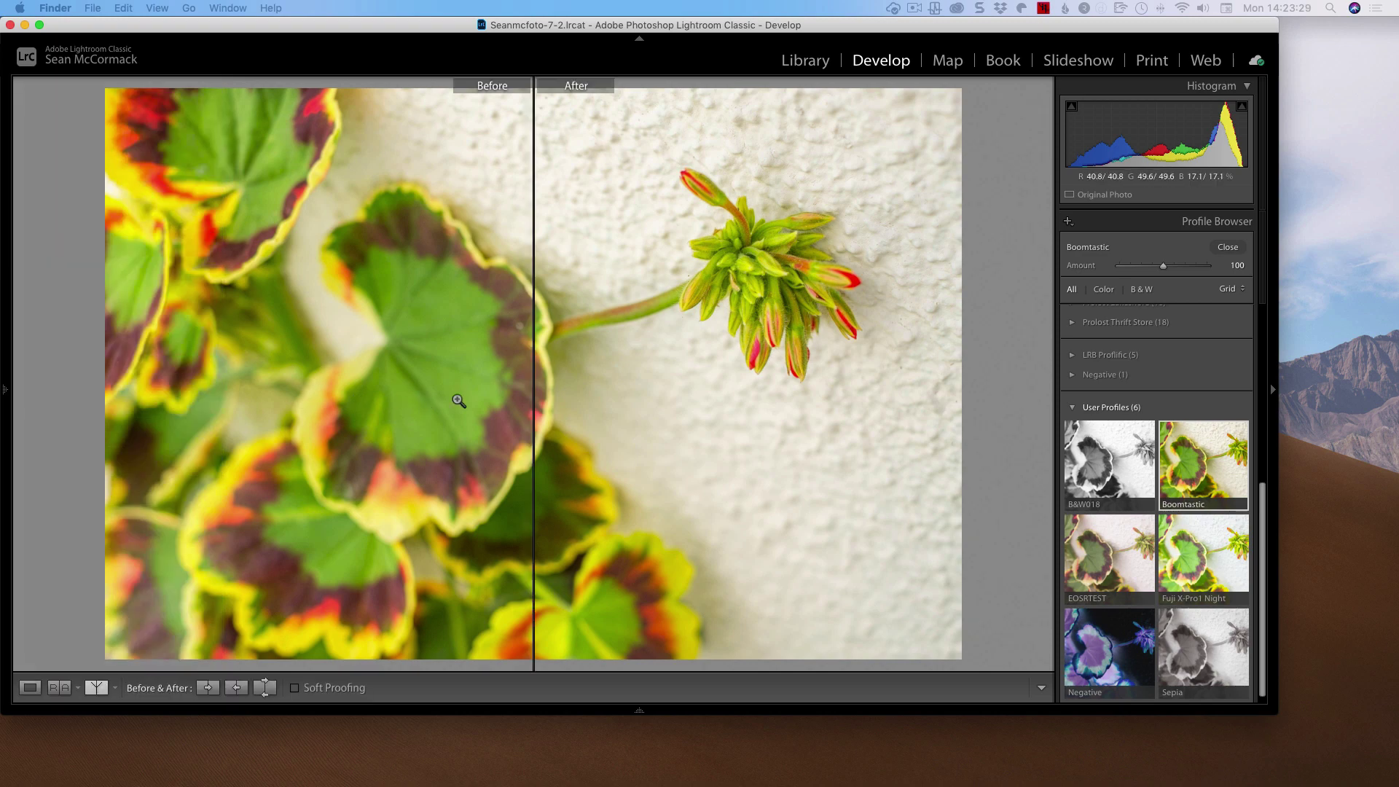
Inspect the flower bud cluster at 1:1 in Before/After, then return to single view.
{"action": "left_click", "coordinate": [545, 407]}
{"action": "left_click_drag", "start_coordinate": [602, 385], "coordinate": [21, 649]}
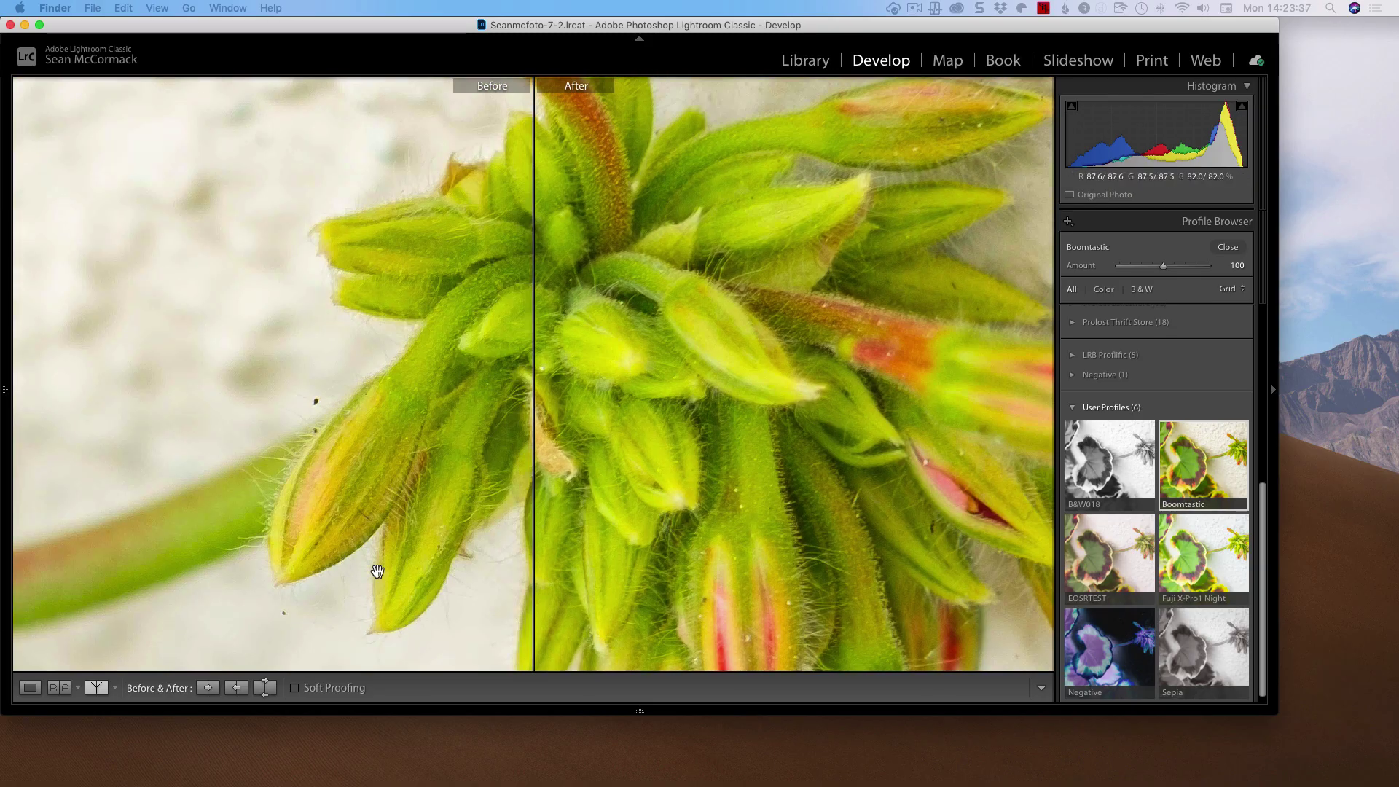
{"action": "left_click_drag", "start_coordinate": [387, 569], "coordinate": [339, 560]}
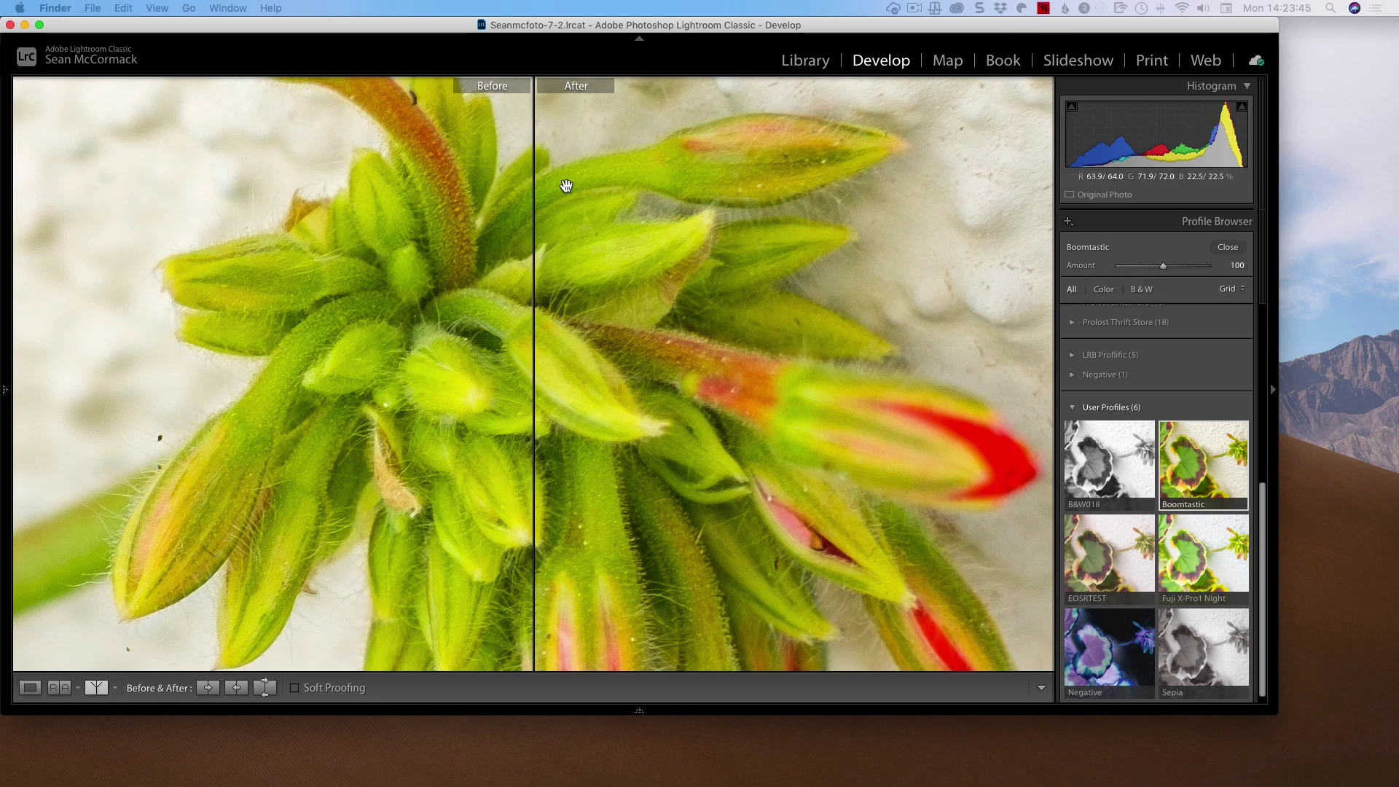
{"action": "key", "text": "y"}
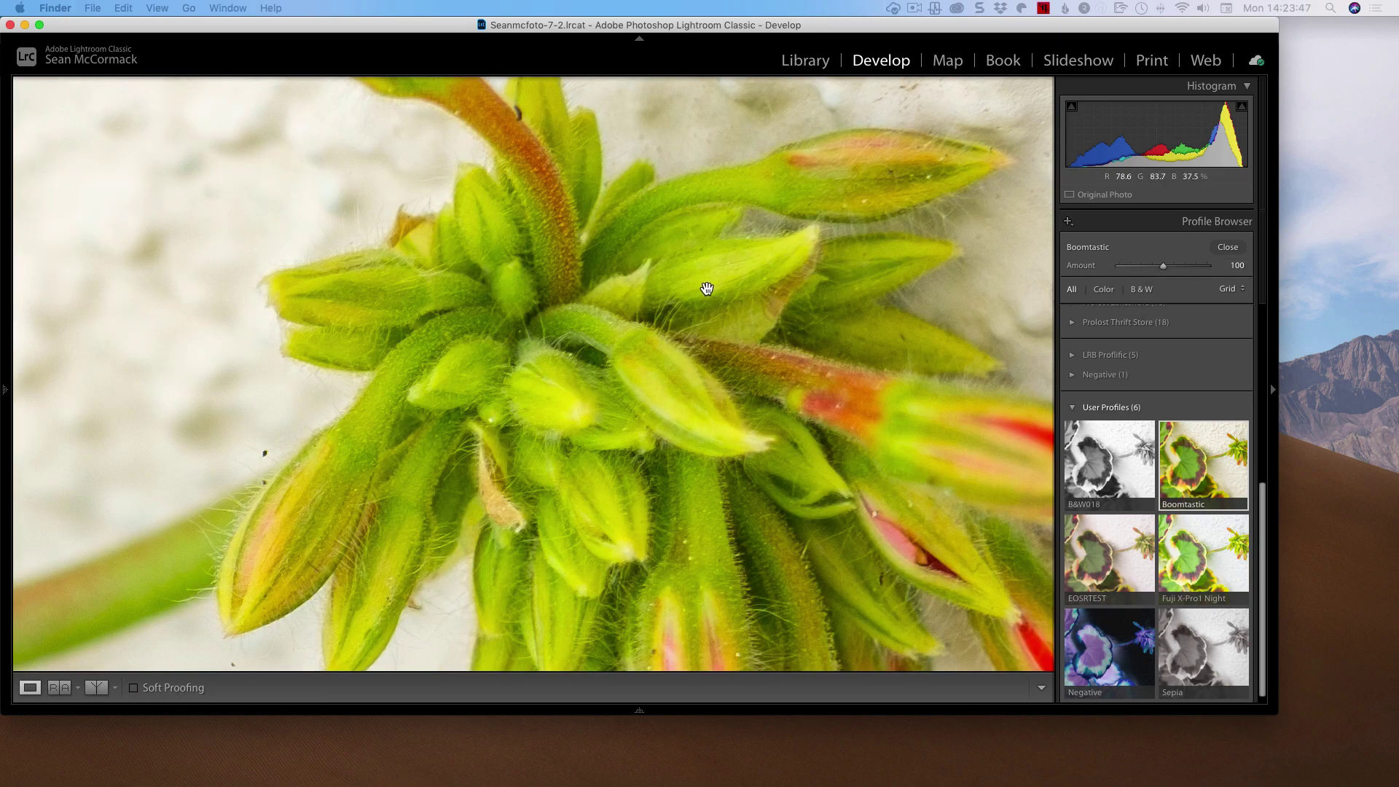
Zoom back to Fit and set the Boomtastic profile Amount to 99.
{"action": "left_click_drag", "start_coordinate": [706, 287], "coordinate": [656, 359]}
{"action": "right_click", "coordinate": [659, 356]}
{"action": "left_click", "coordinate": [634, 353]}
{"action": "left_click", "coordinate": [624, 338]}
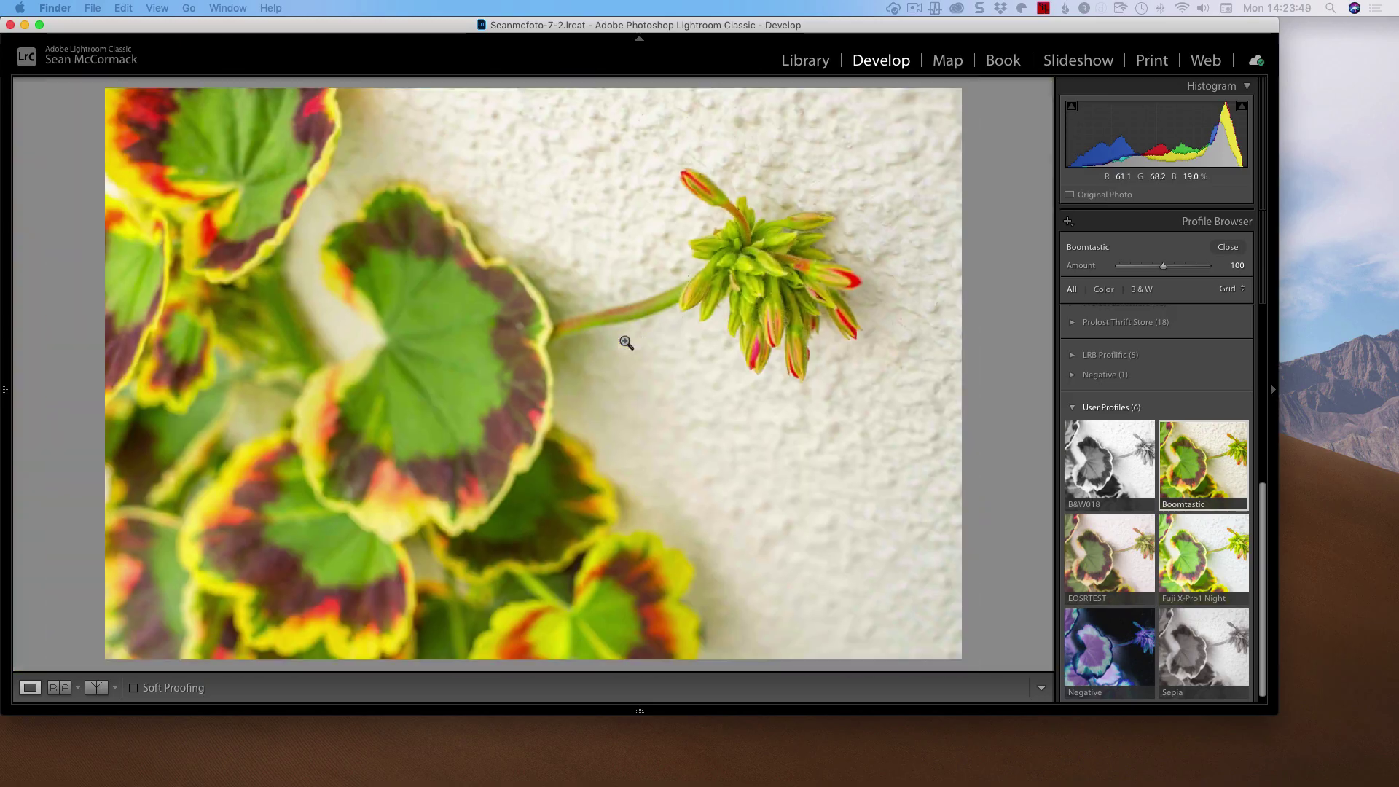
{"action": "mouse_move", "coordinate": [1162, 266]}
{"action": "left_mouse_down"}
{"action": "mouse_move", "coordinate": [1107, 269]}
{"action": "mouse_move", "coordinate": [1227, 266]}
{"action": "mouse_move", "coordinate": [1167, 271]}
{"action": "left_mouse_up"}
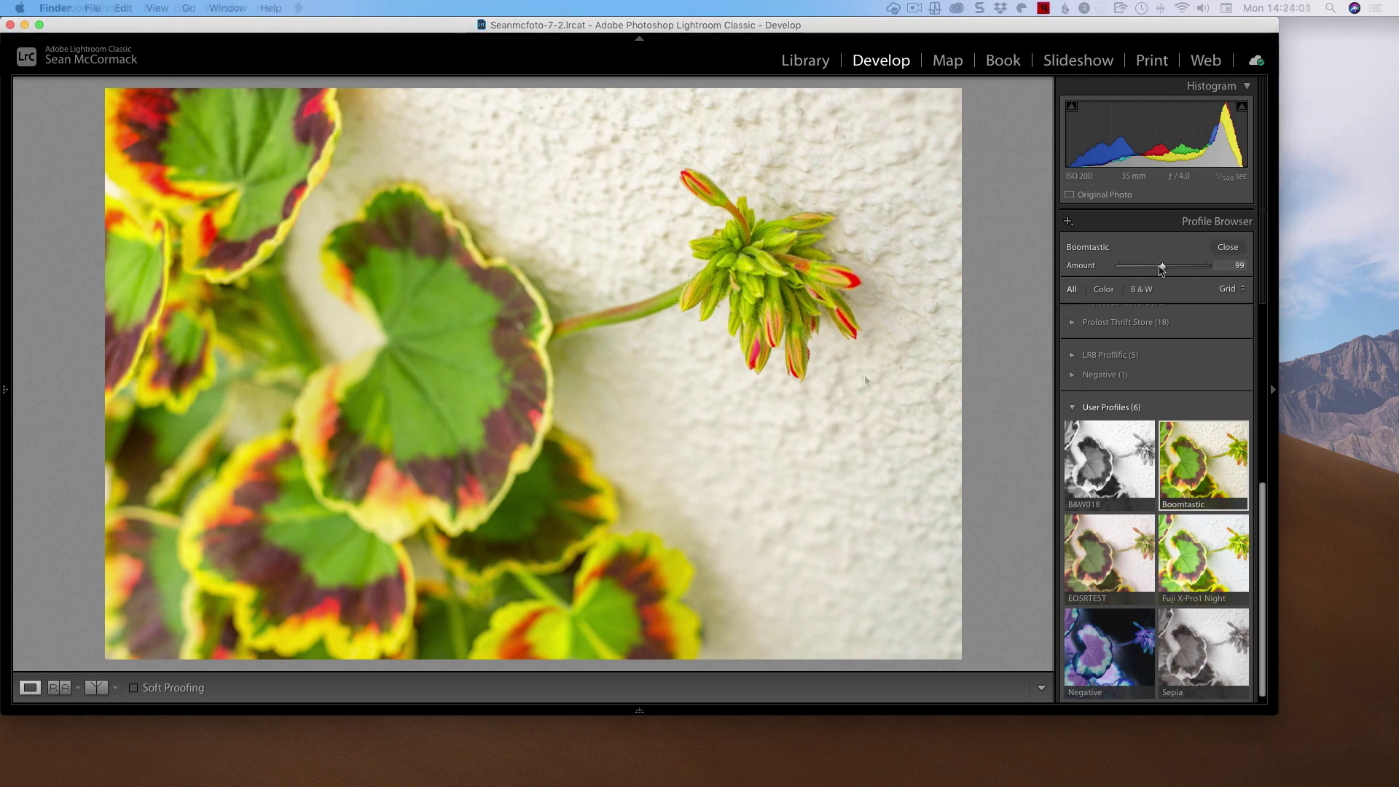
Close the Profile Browser to return to the Basic panel with Boomtastic at Amount 99.
{"action": "left_click", "coordinate": [1229, 248]}
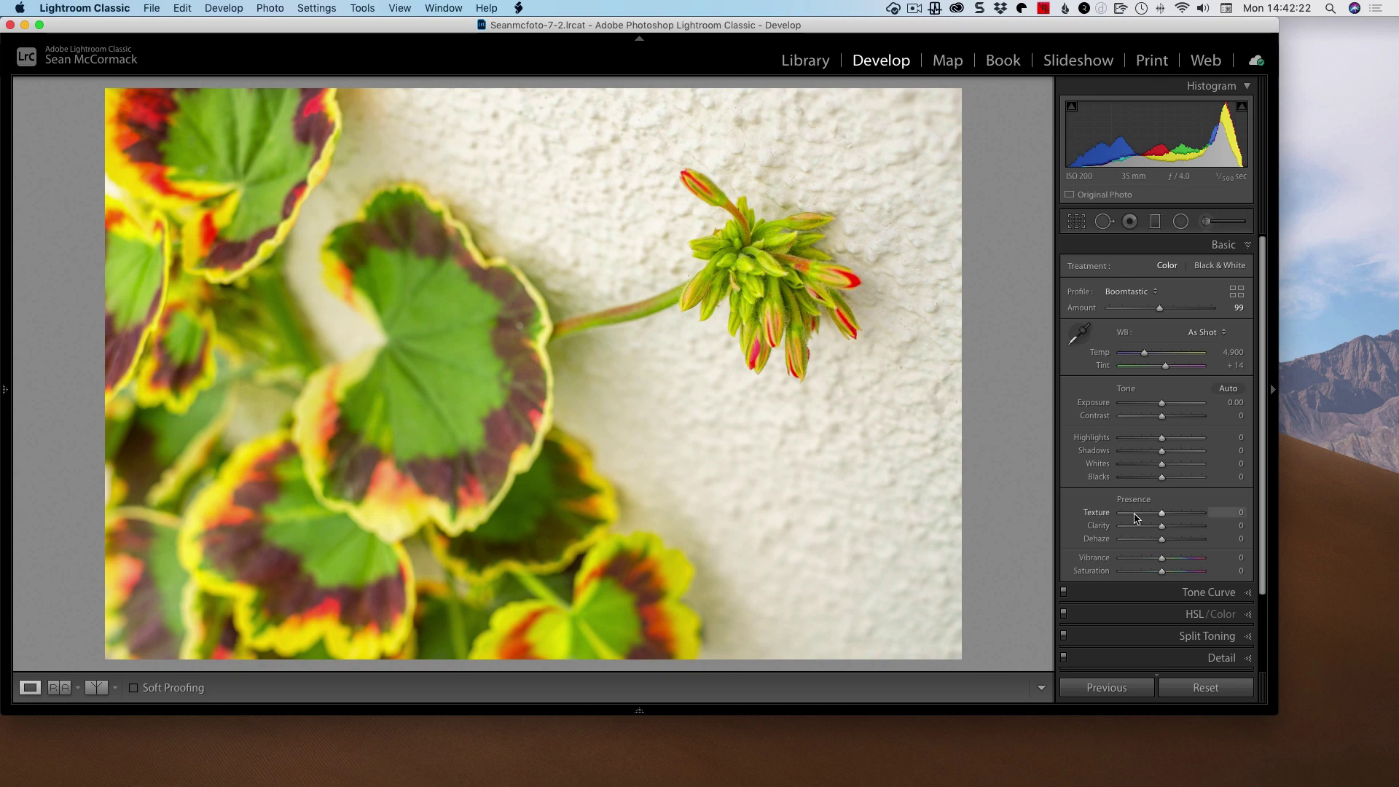